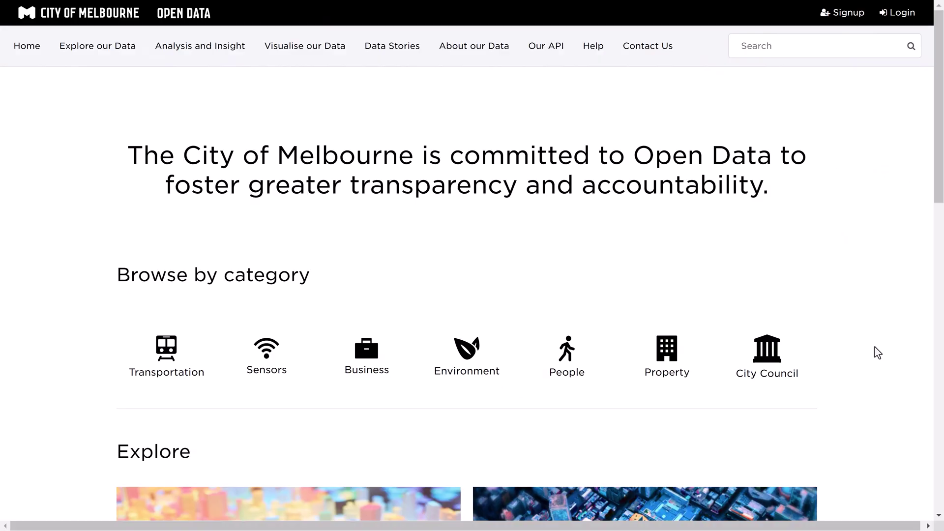
scroll(878, 352, "down", 8)
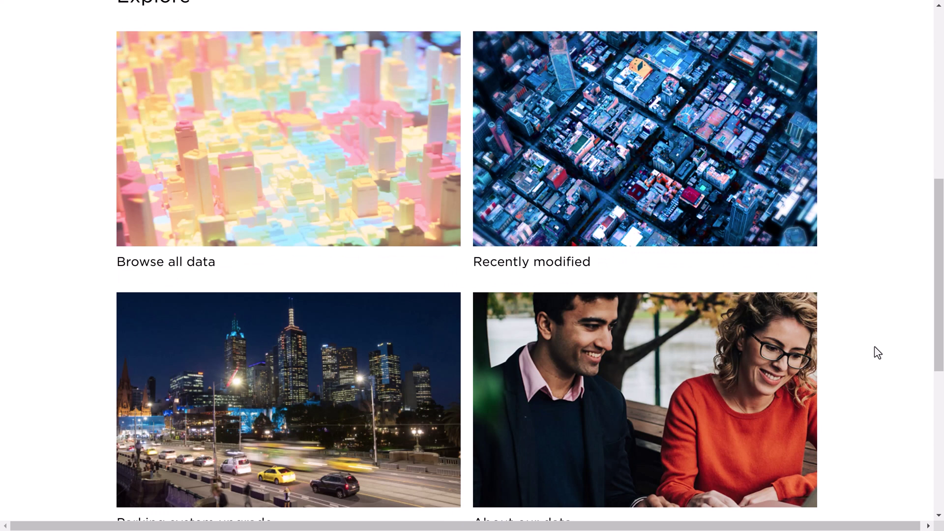
scroll(878, 352, "down", 7)
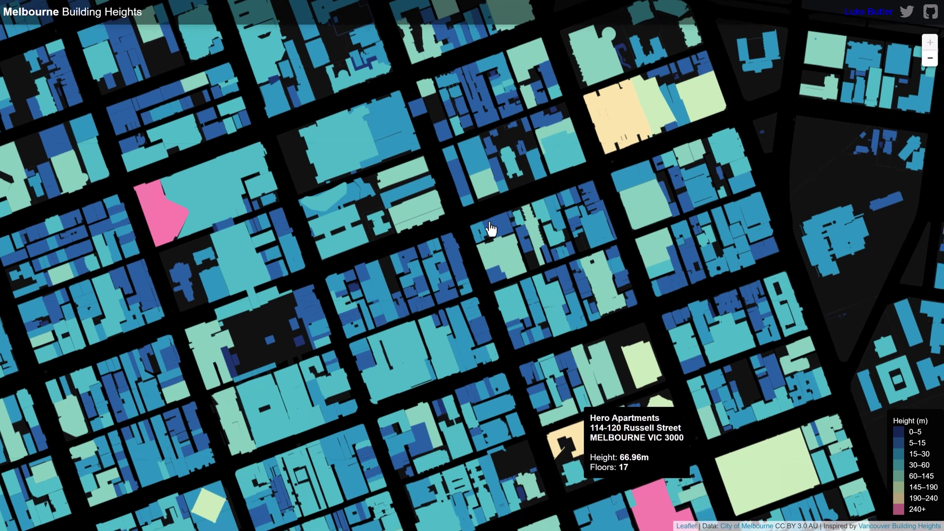
left_click_drag(551, 408, 492, 207)
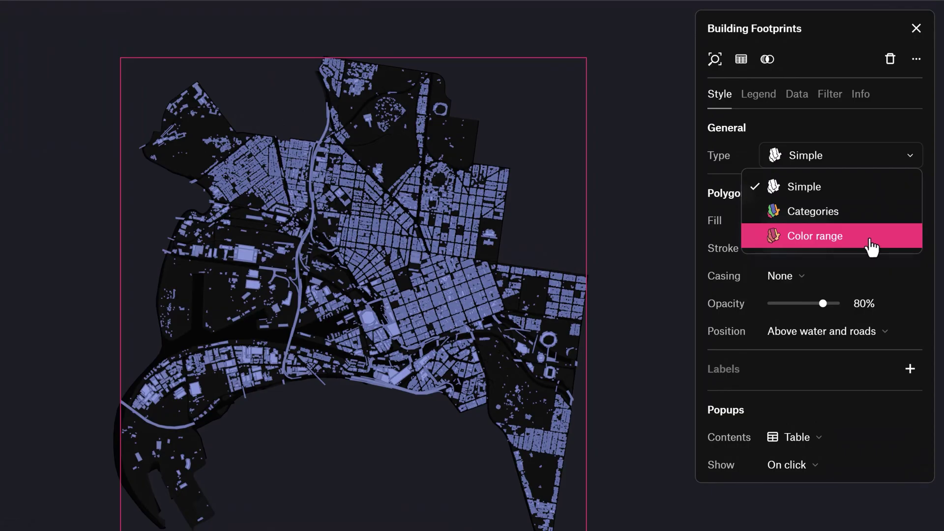
- Style the Building Footprints layer as a color range, colored by structure_max_elevation
left_click(871, 241)
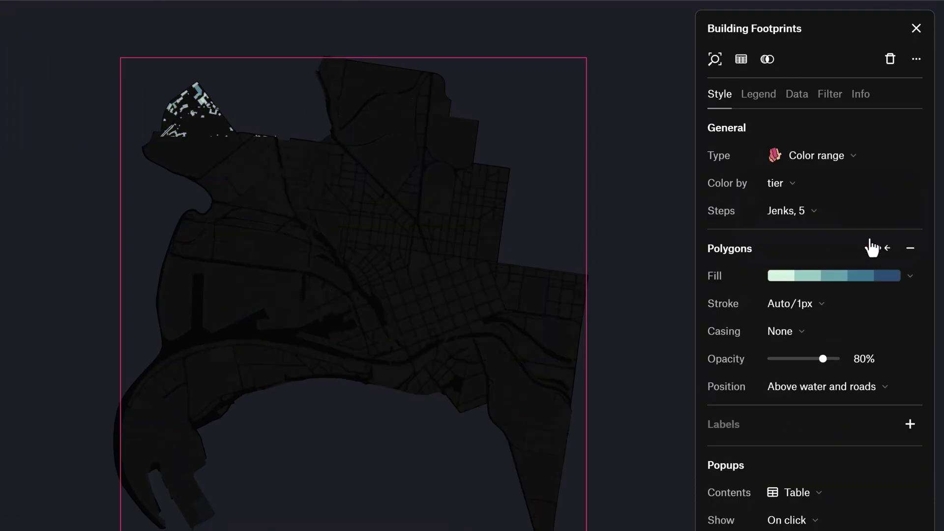
left_click(793, 186)
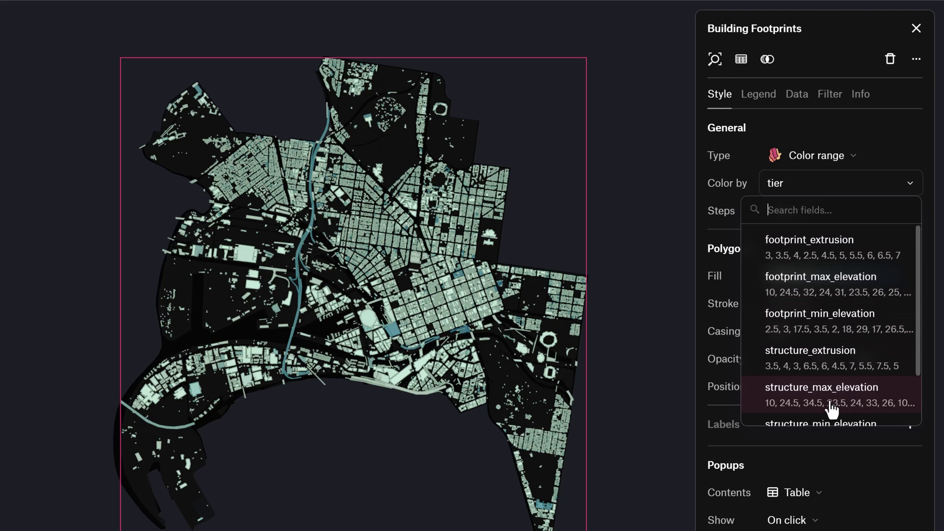
left_click(898, 400)
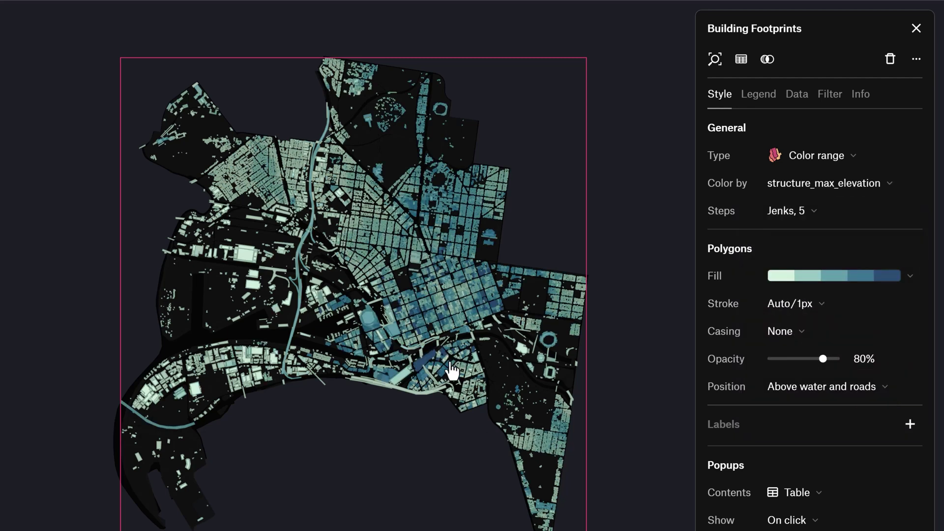
- Change the Building Footprints fill palette to the range running from pale yellow through pink and purple to blue
scroll(452, 371, "up", 5)
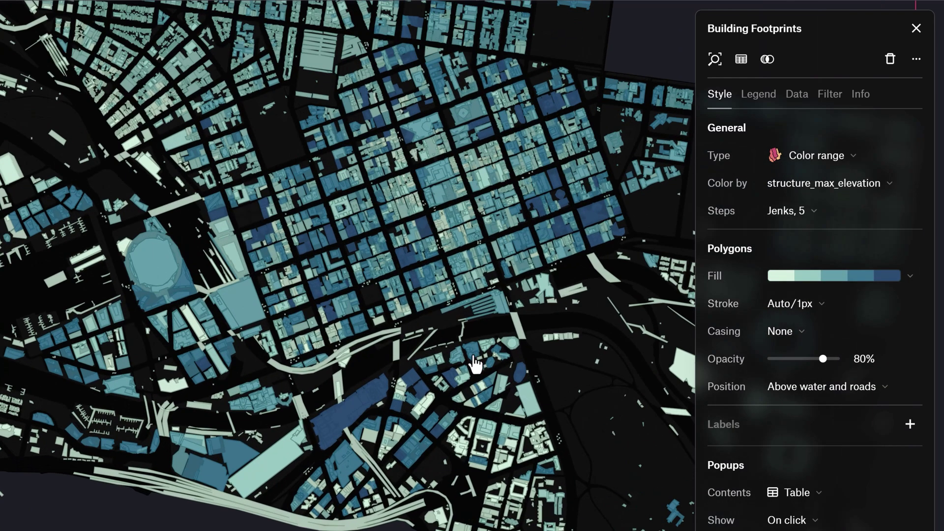
left_click(883, 278)
left_click(872, 308)
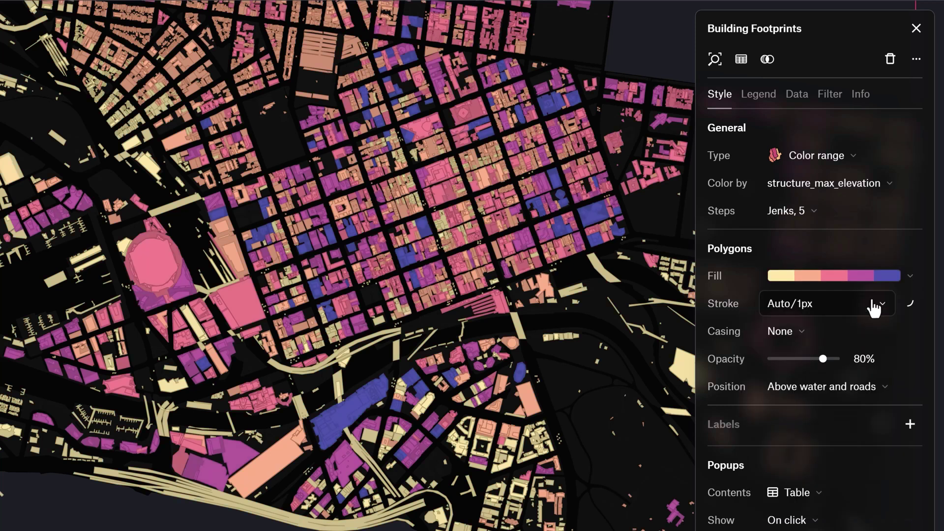
- Try the Quantiles and Equal intervals classification methods for the Building Footprints color steps
left_click(795, 212)
left_click(608, 119)
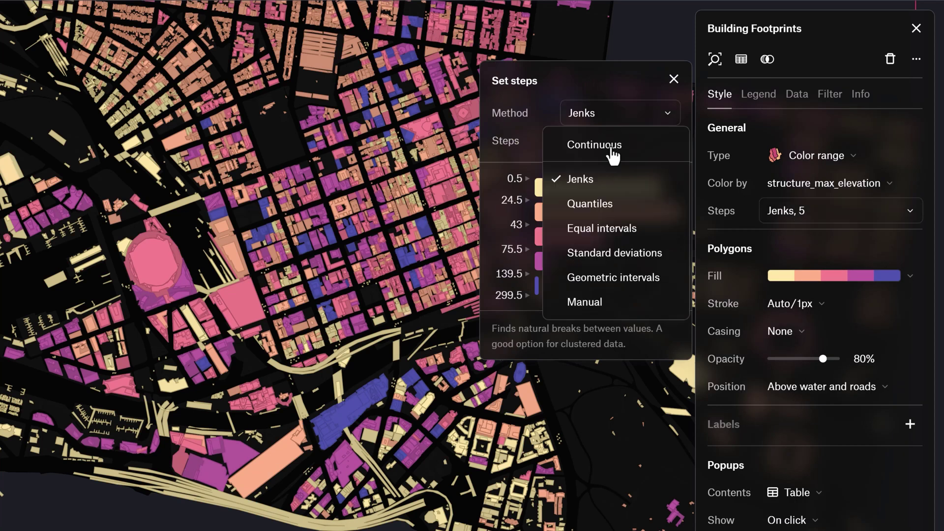
left_click(630, 212)
left_click(624, 116)
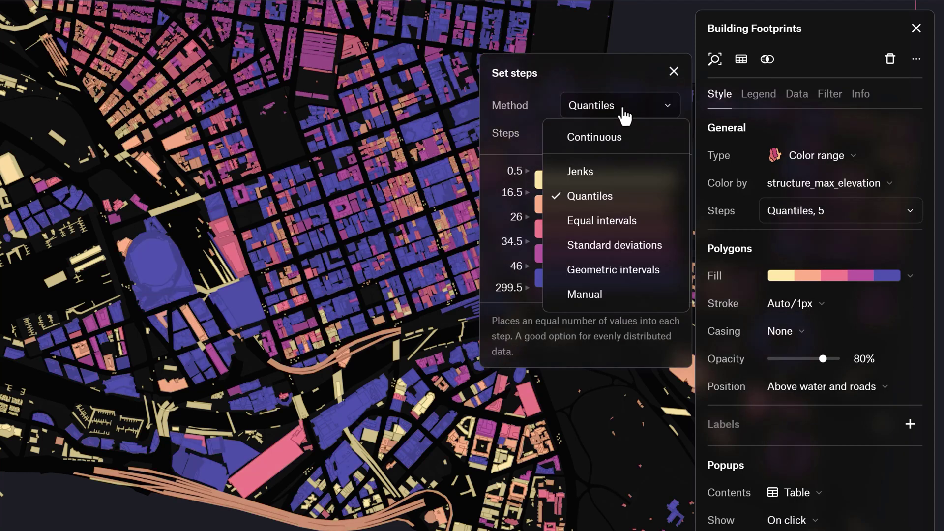
left_click(637, 227)
left_click(650, 121)
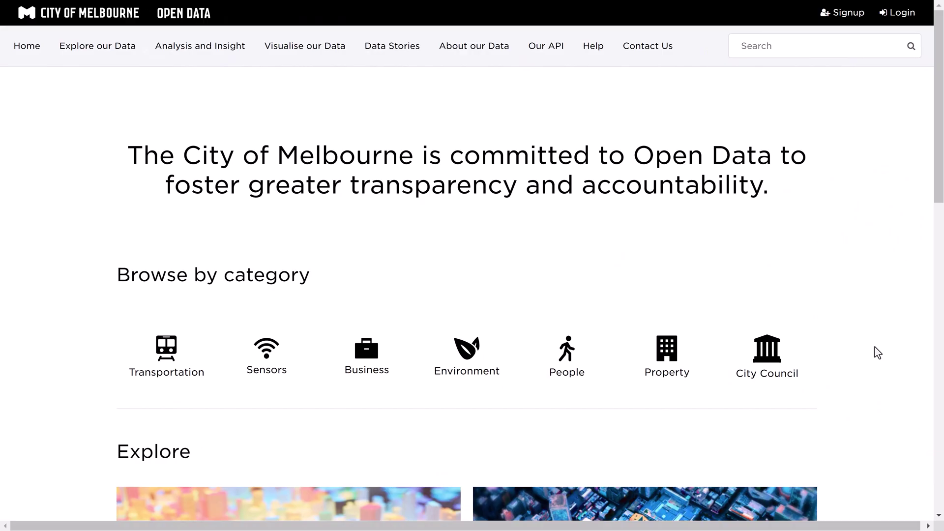
- Search the City of Melbourne Open Data portal for "building height" and review the 2020 Building Footprints dataset information
scroll(878, 352, "down", 9)
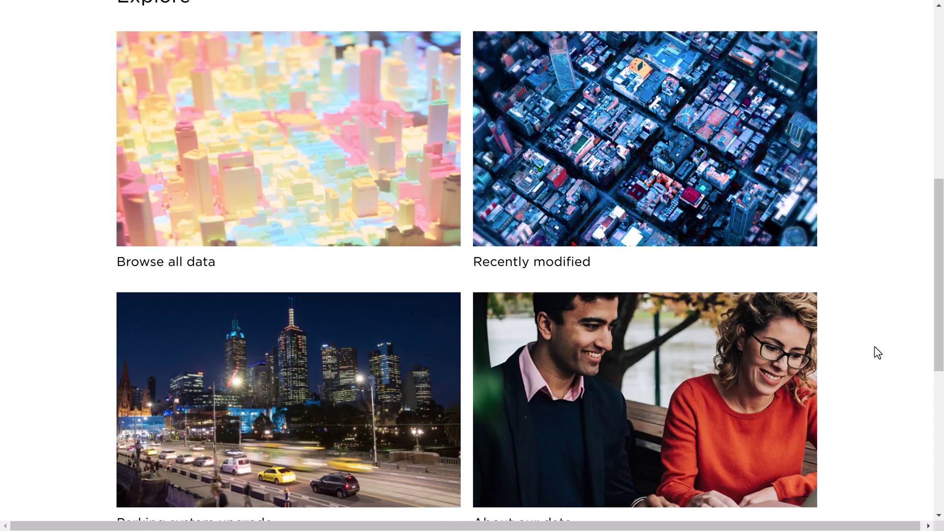
scroll(878, 353, "down", 8)
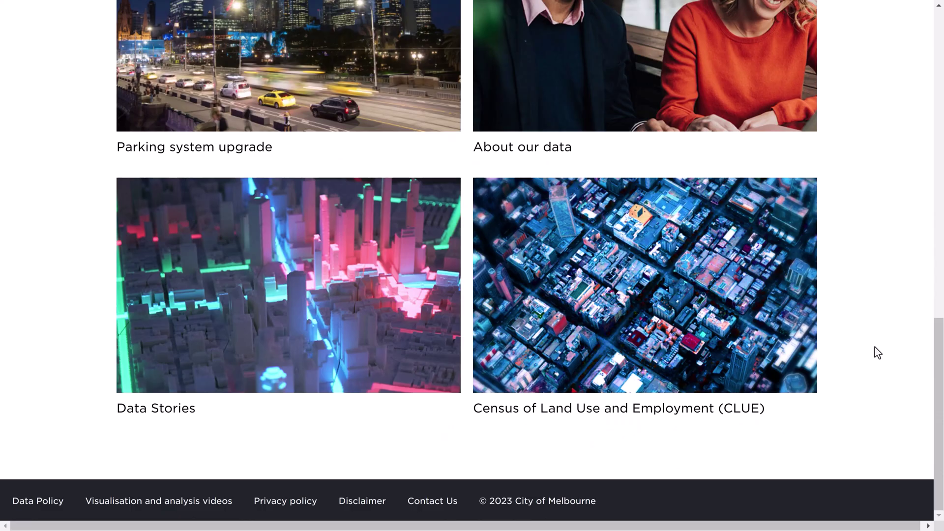
scroll(878, 352, "up", 17)
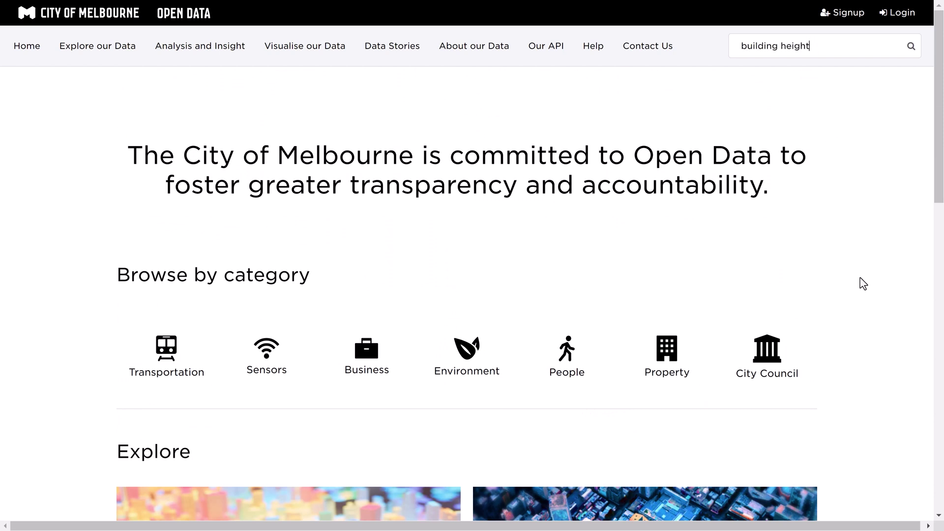
key("Return")
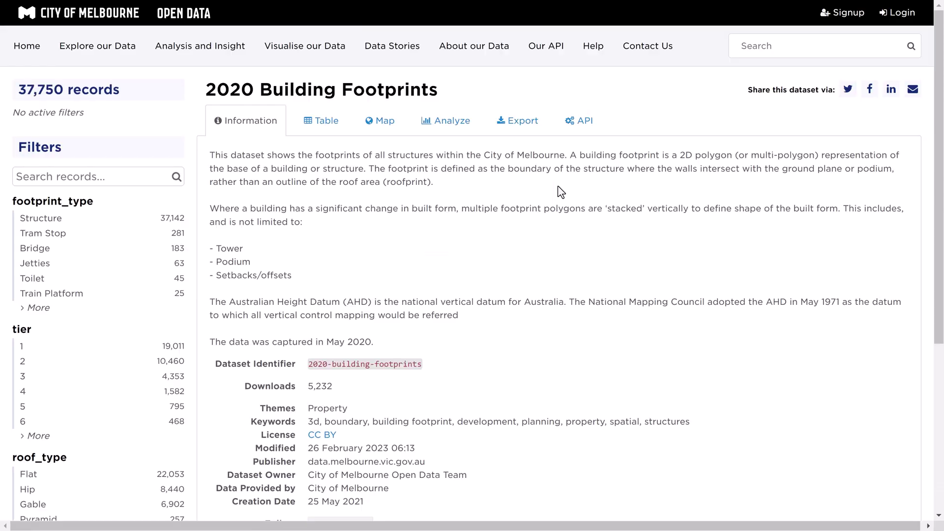
scroll(722, 313, "down", 1)
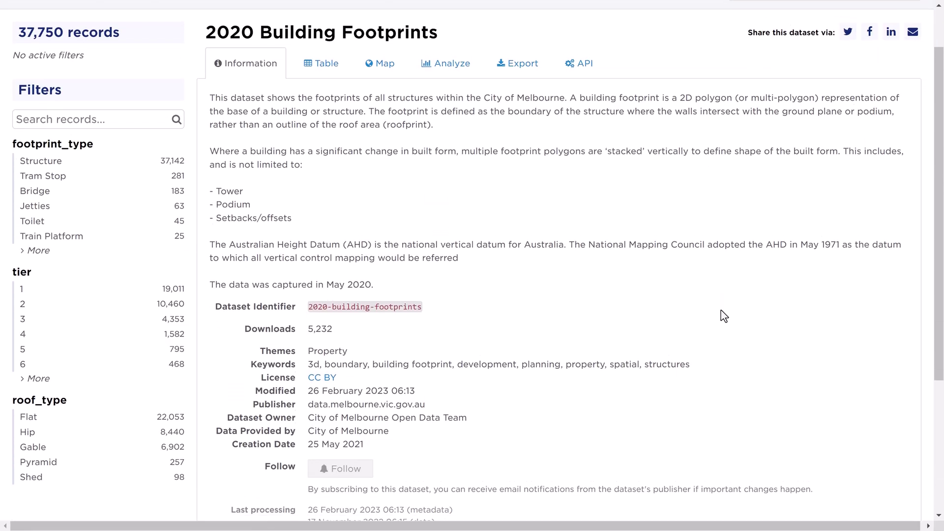
scroll(762, 308, "down", 1)
scroll(762, 308, "up", 2)
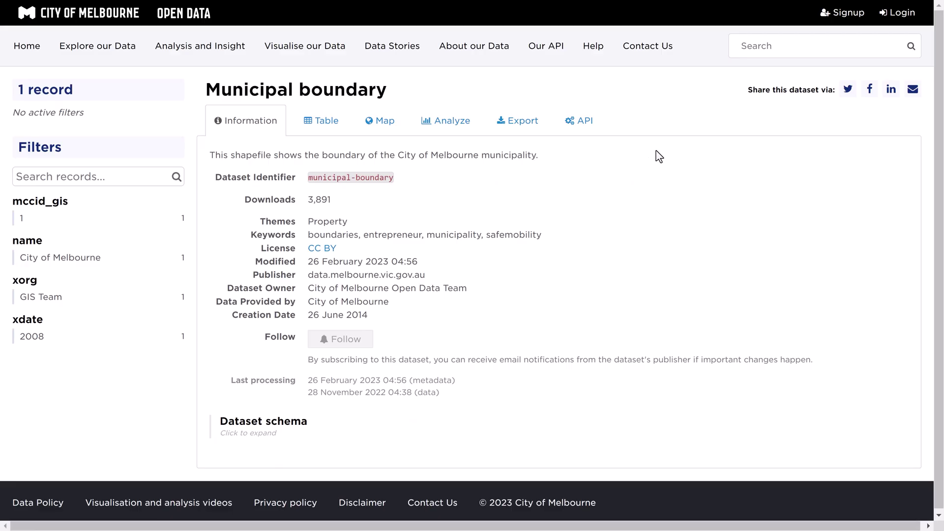
- Copy the link address of the Municipal boundary dataset's whole GeoJSON export
left_click(524, 124)
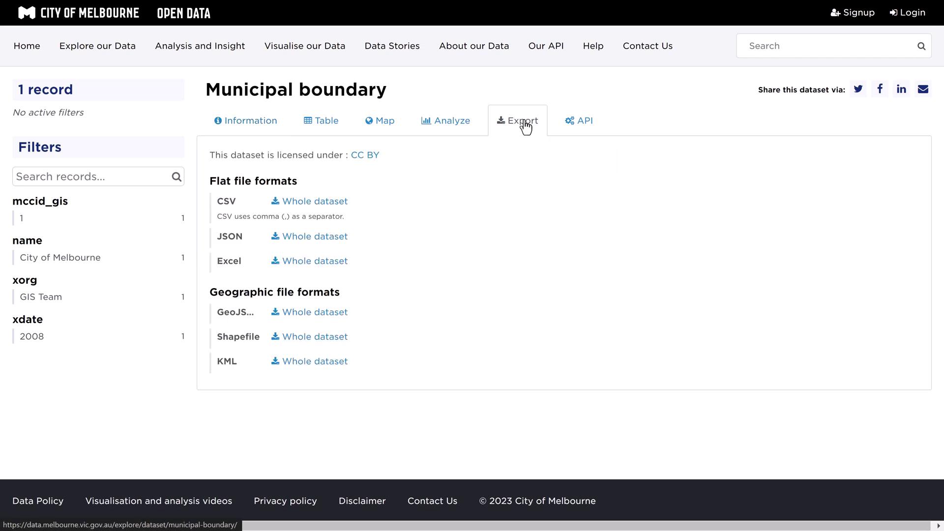
right_click(348, 314)
left_click(385, 189)
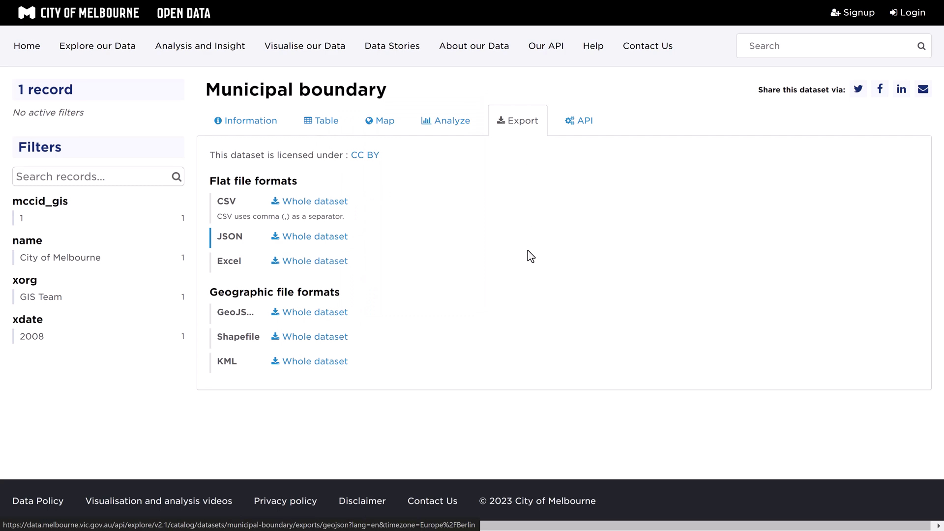
- Switch to Felt and add the copied GeoJSON link as a URL layer named Municipal Boundary
key("ctrl+Tab")
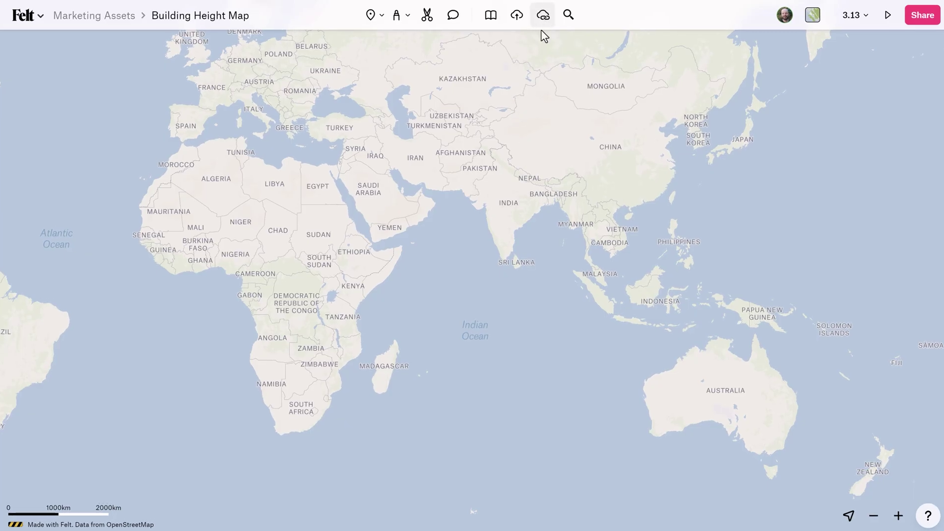
left_click(542, 16)
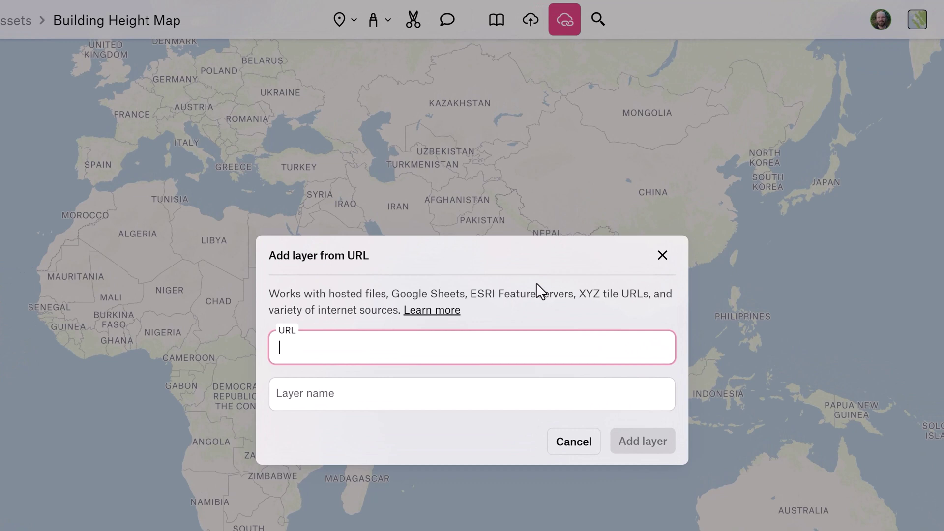
key("ctrl+v")
key("Tab")
type("Municipal Bound")
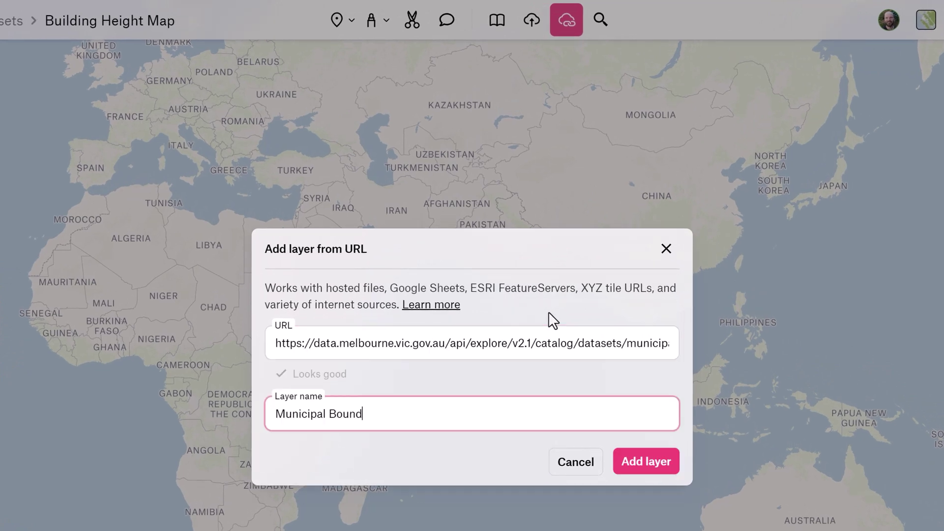
key("Return")
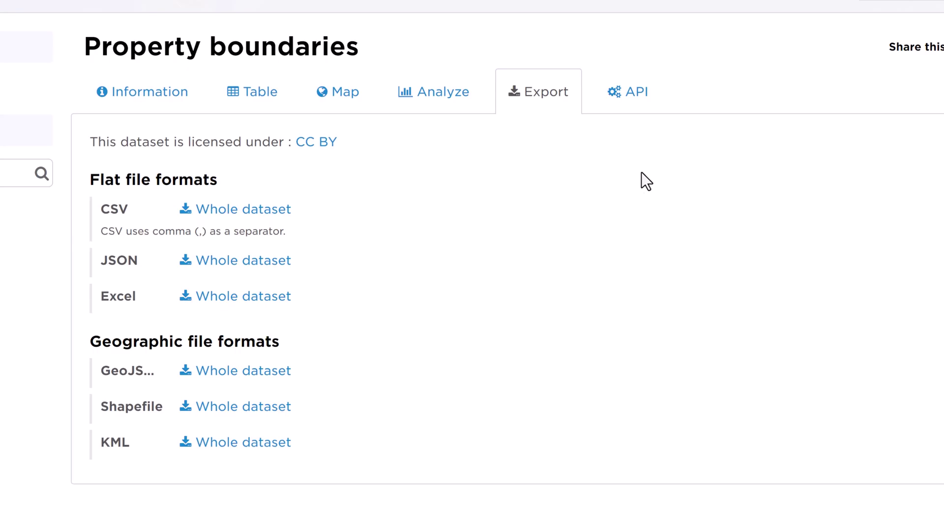
- Copy the Property boundaries GeoJSON export link from the portal and add it in Felt as a URL layer named Property Boundaries
right_click(251, 380)
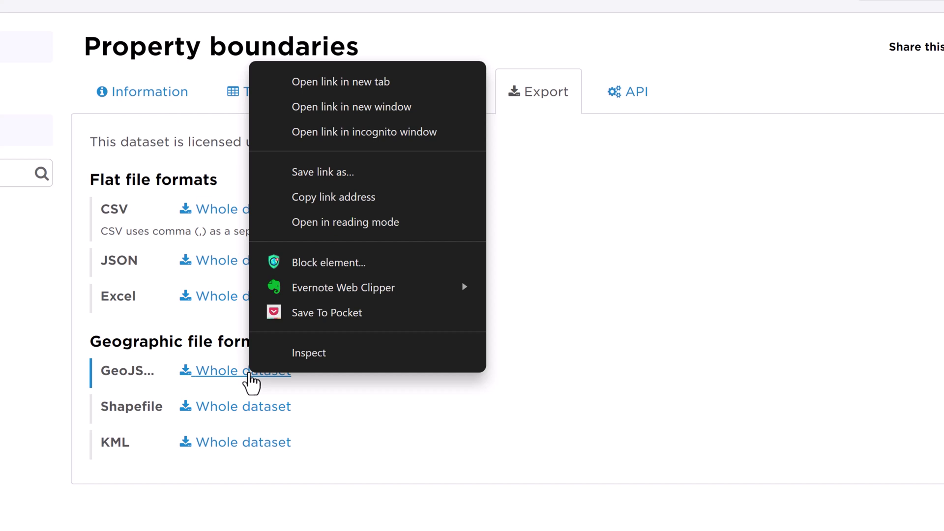
left_click(327, 196)
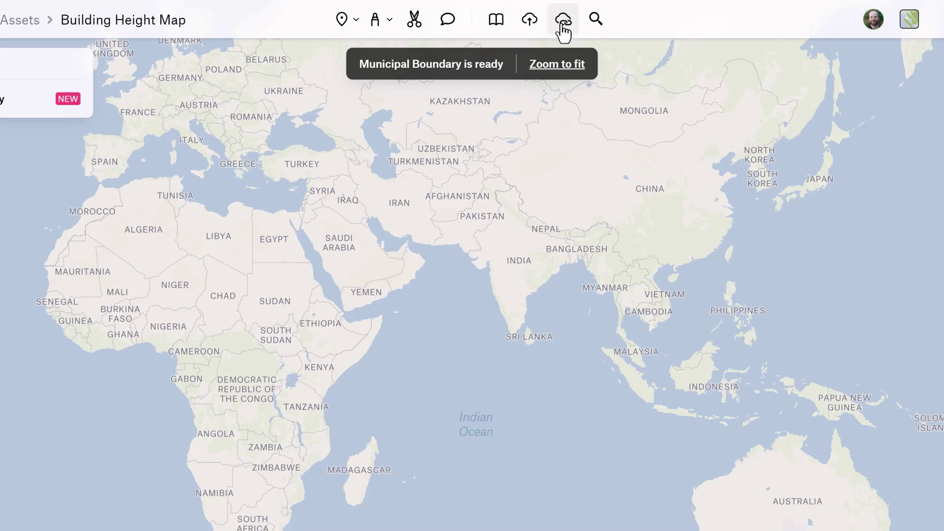
left_click(562, 22)
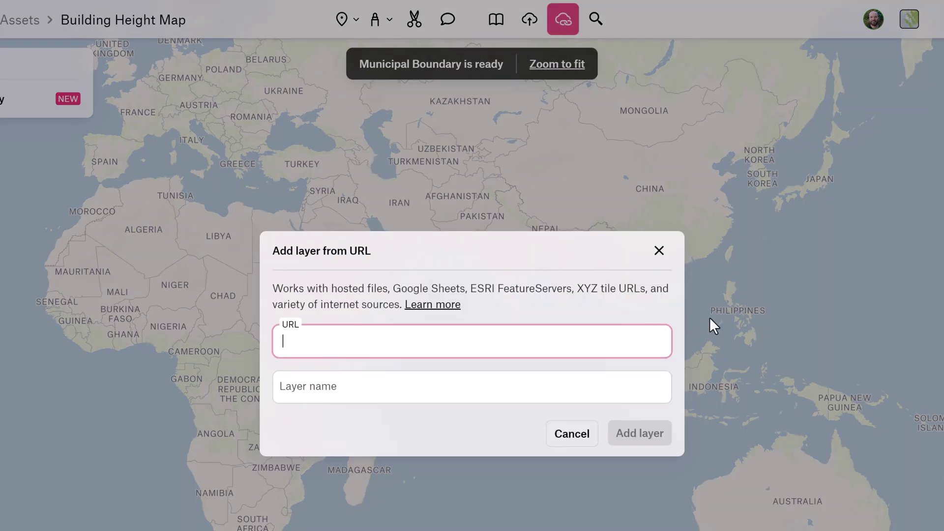
key("ctrl+v")
key("Tab")
type("P")
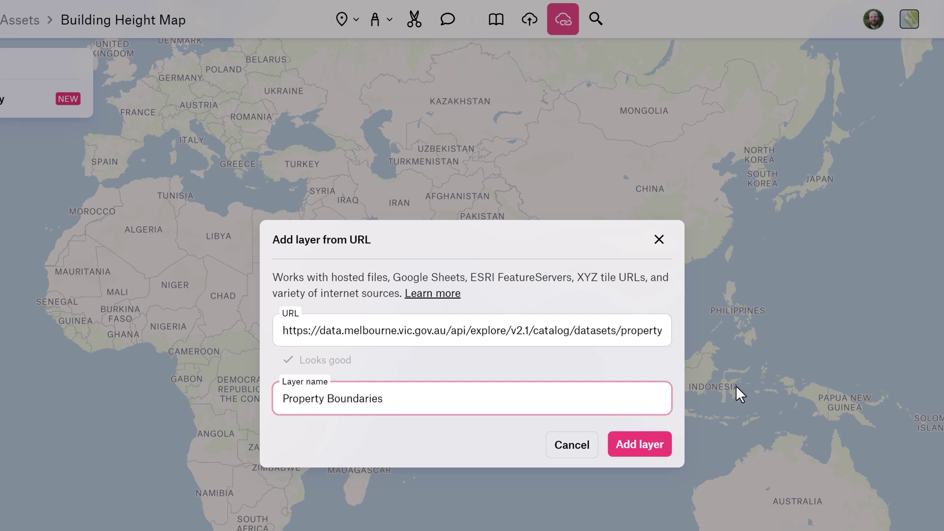
key("Return")
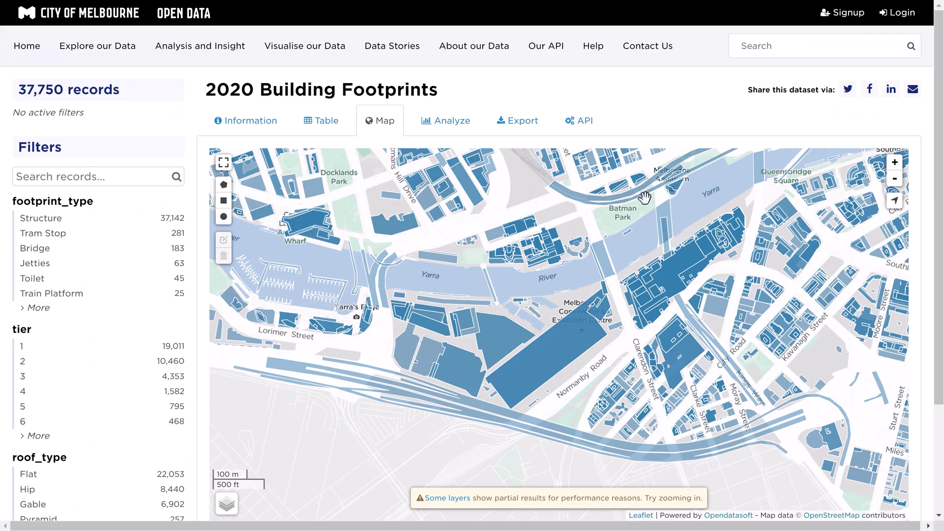
- On the Open Data portal, copy the link address of the 2020 Building Footprints whole GeoJSON export
left_click(518, 124)
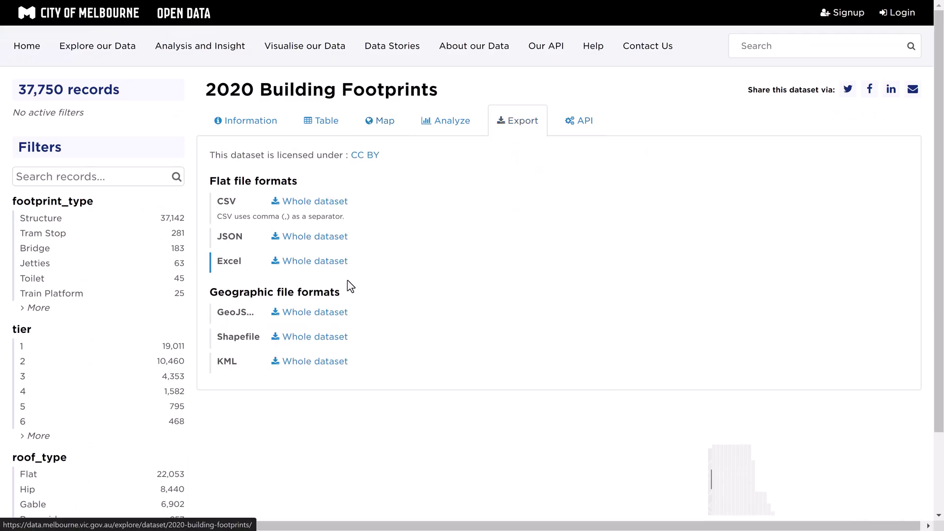
right_click(313, 314)
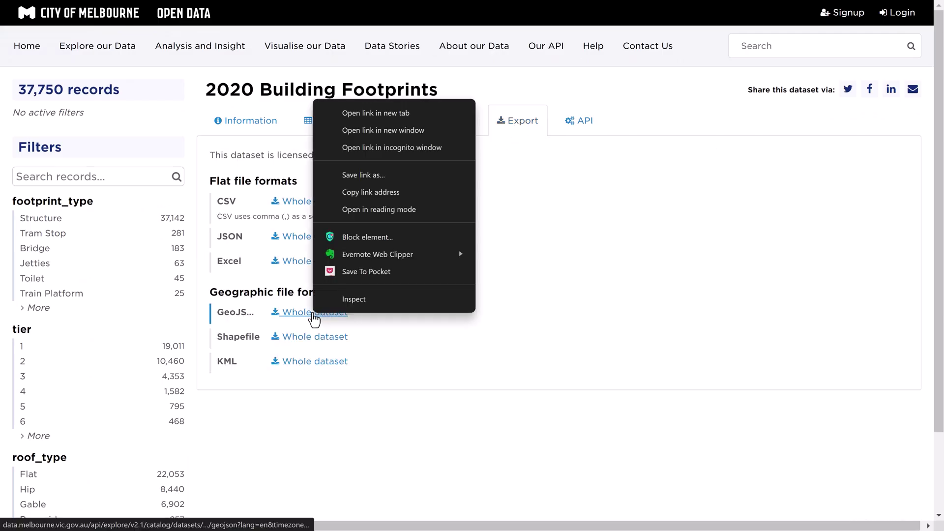
left_click(365, 191)
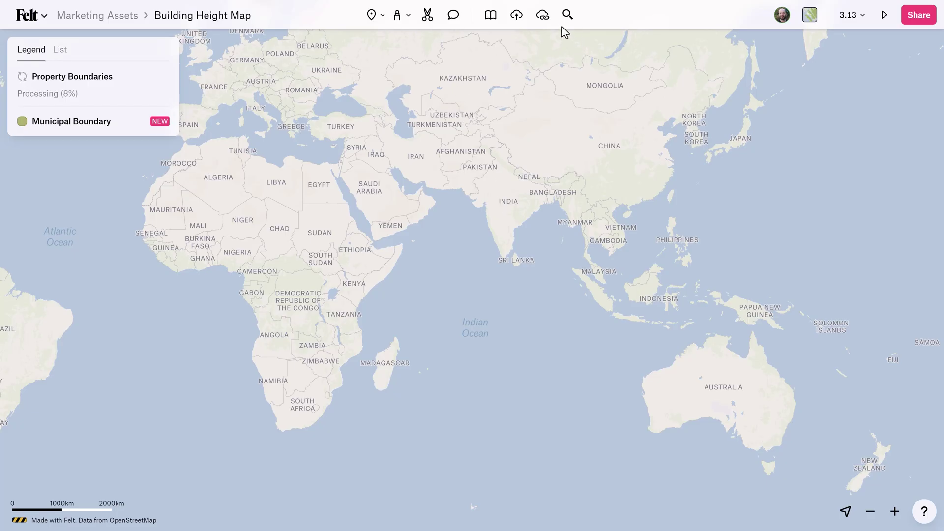
- In Felt, add the copied GeoJSON link as a URL layer named Building Footprints
left_click(542, 15)
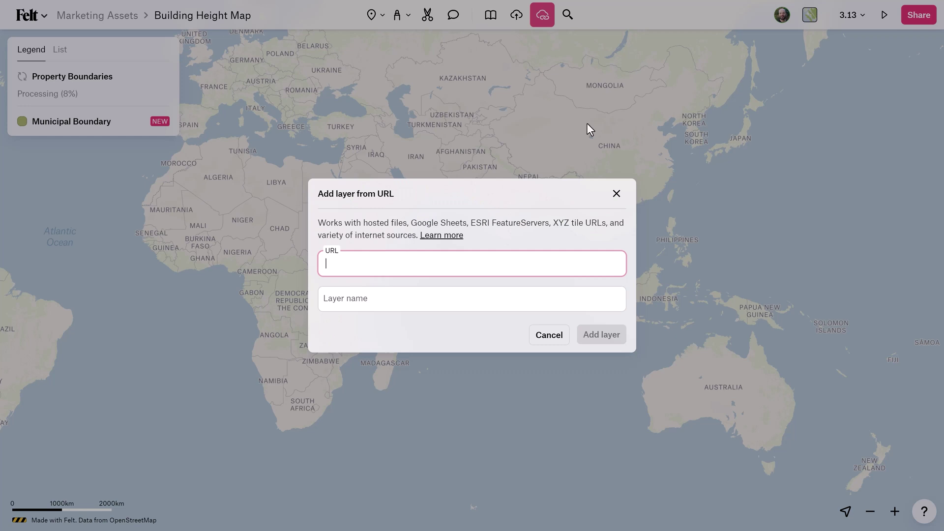
key("ctrl+v")
key("Tab")
type("Buildi")
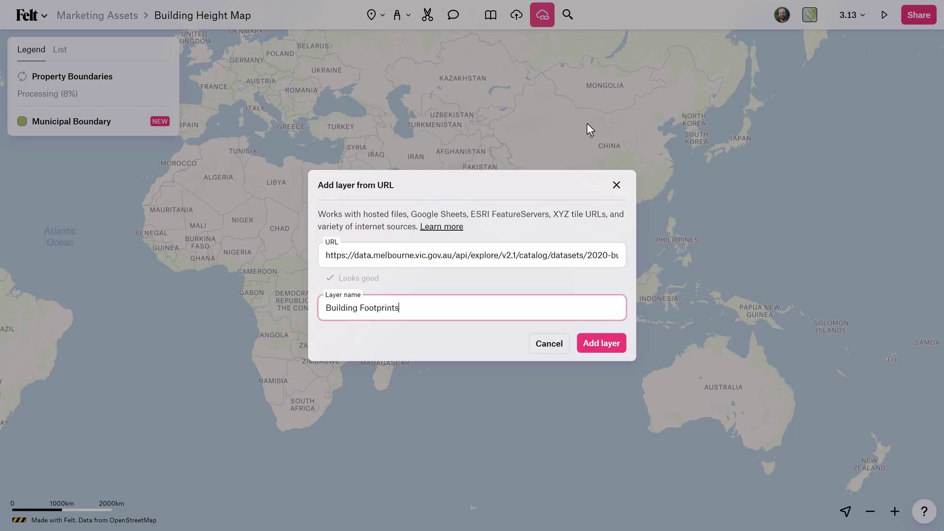
left_click(610, 343)
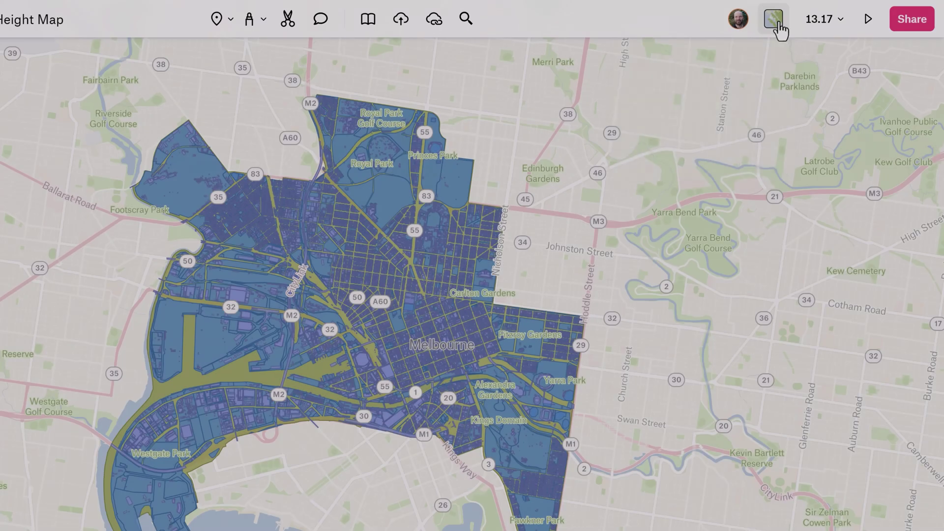
- Replace the map background with a solid color set to hex #1C1E24
left_click(810, 14)
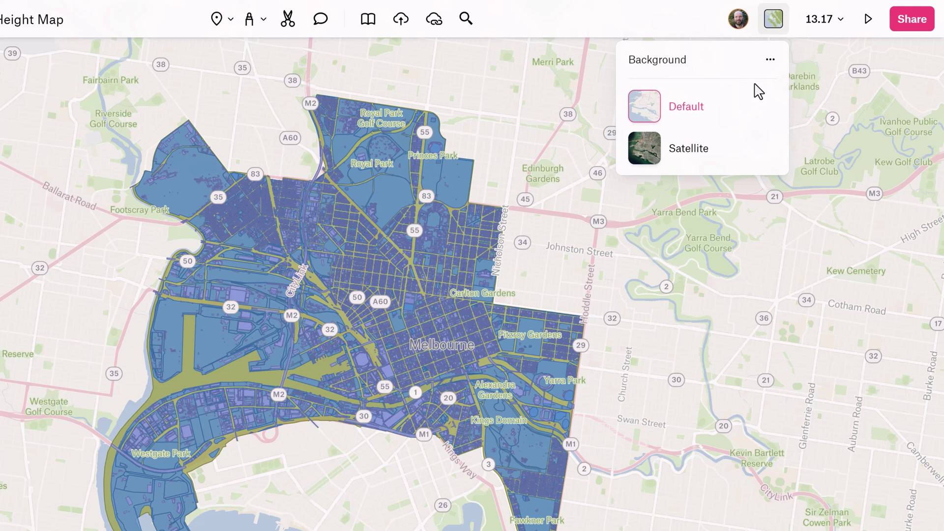
left_click(770, 61)
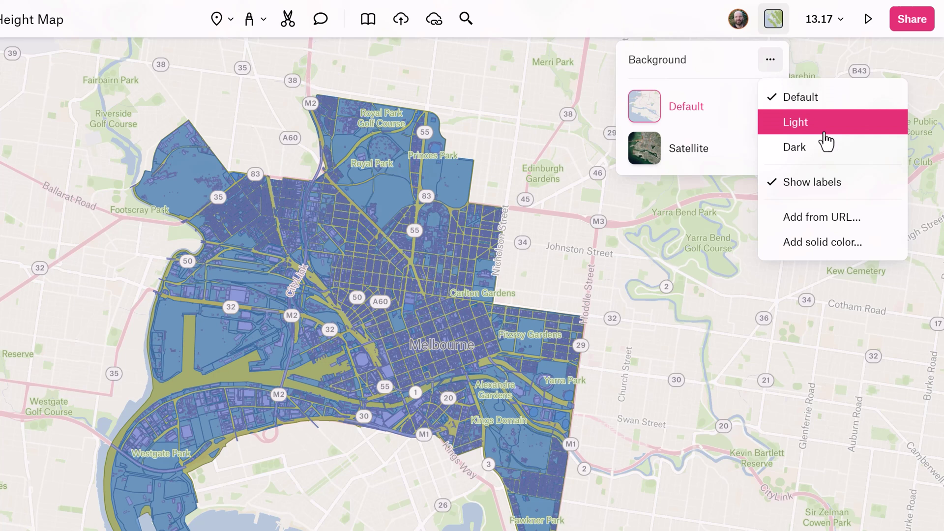
left_click(878, 250)
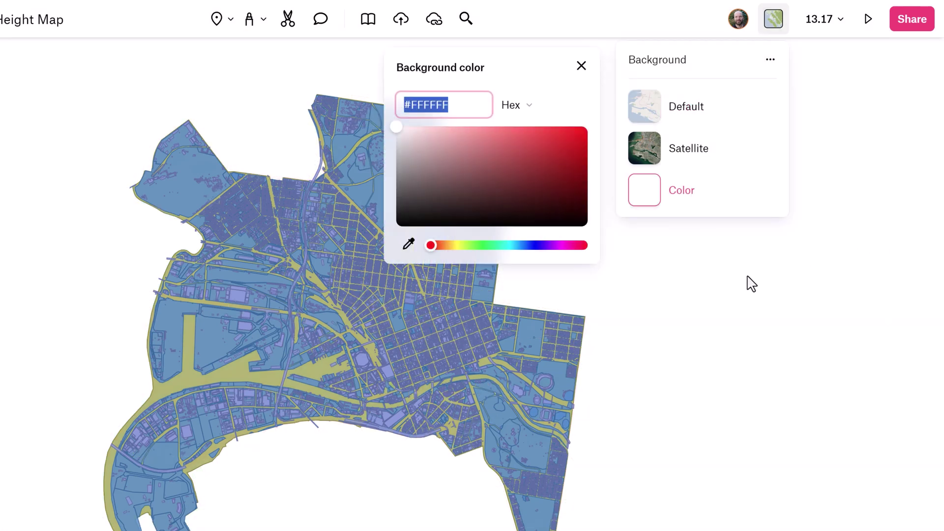
type("1c")
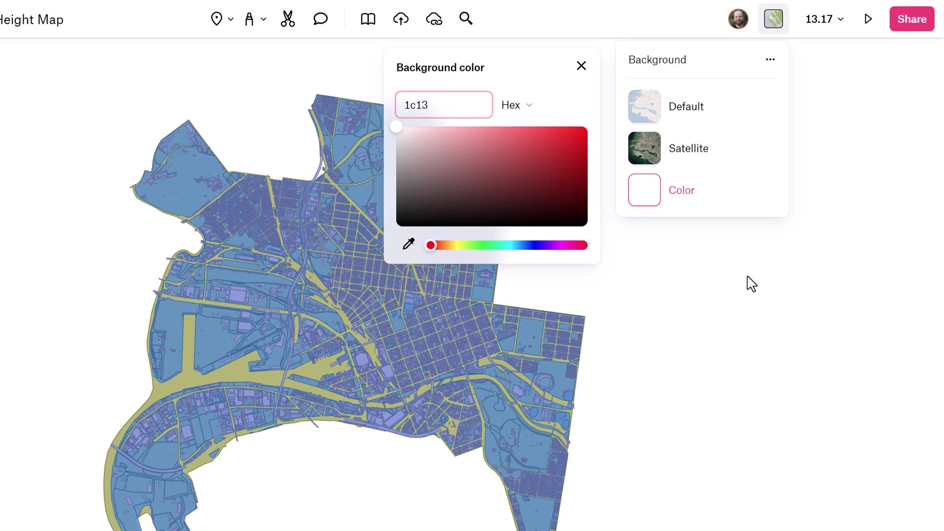
type("1e24")
key("Return")
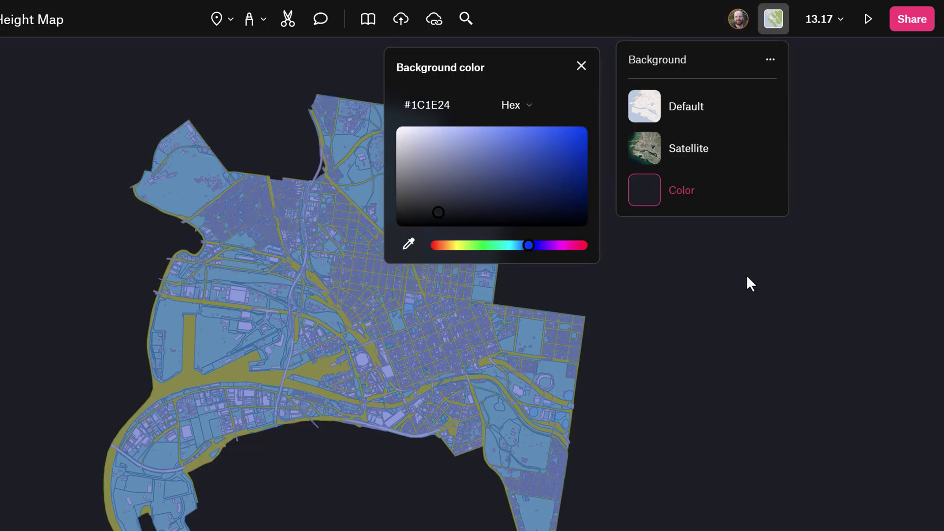
left_click(582, 66)
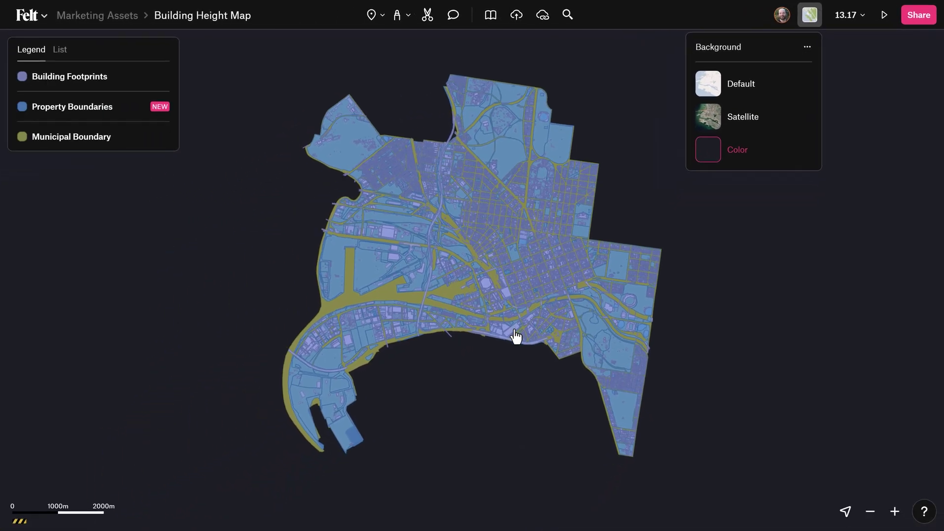
scroll(505, 303, "up", 3)
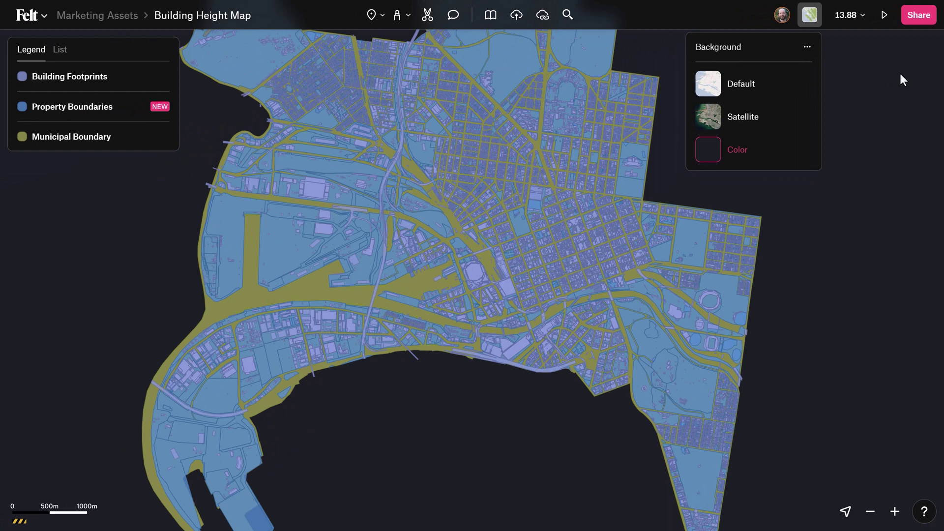
left_click(894, 94)
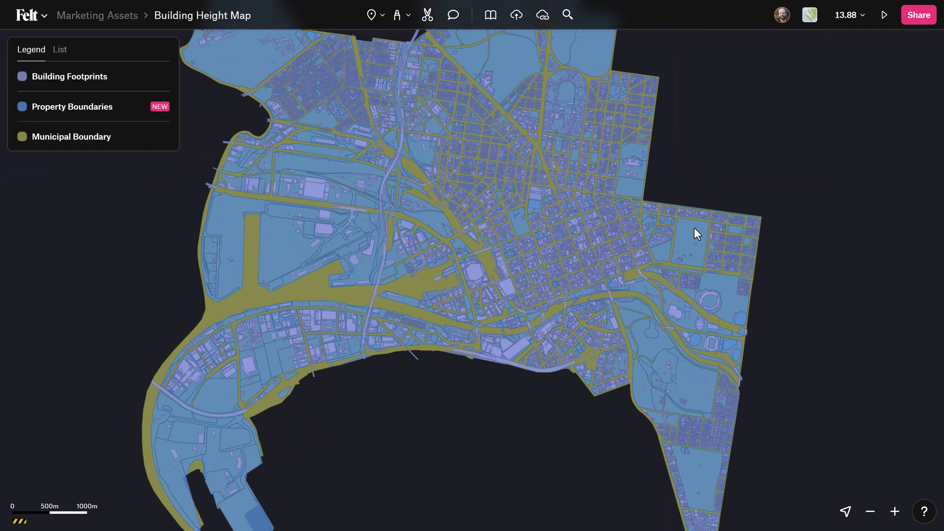
- Set the Municipal Boundary layer's polygon fill color to black, hex #000000
left_click(64, 138)
left_click(829, 206)
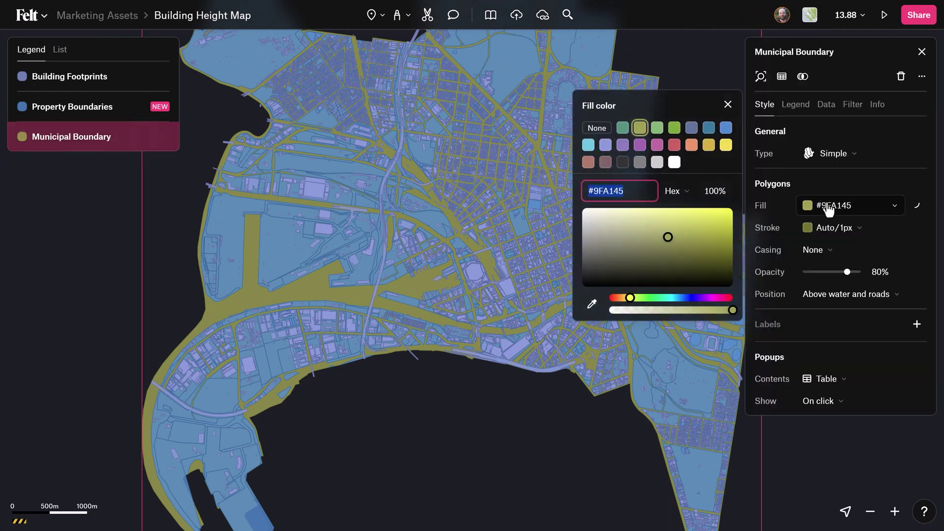
type("000000")
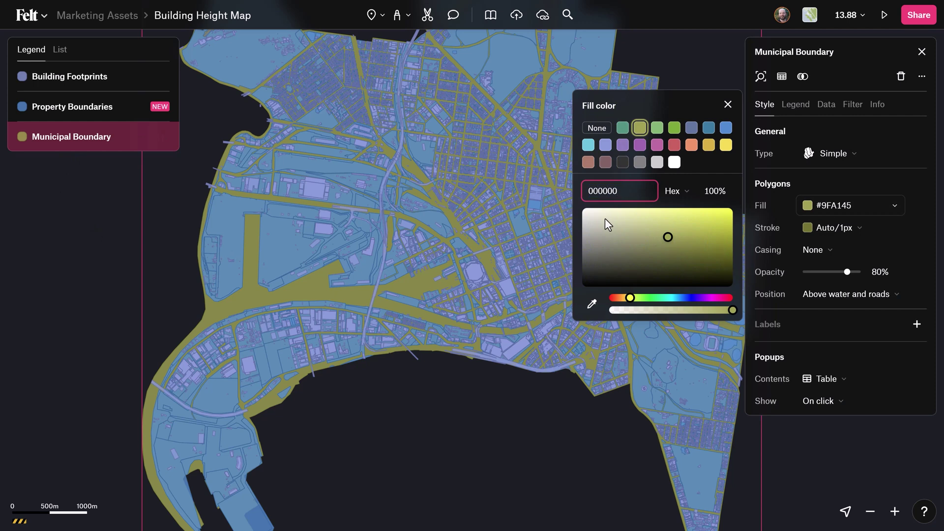
key("Return")
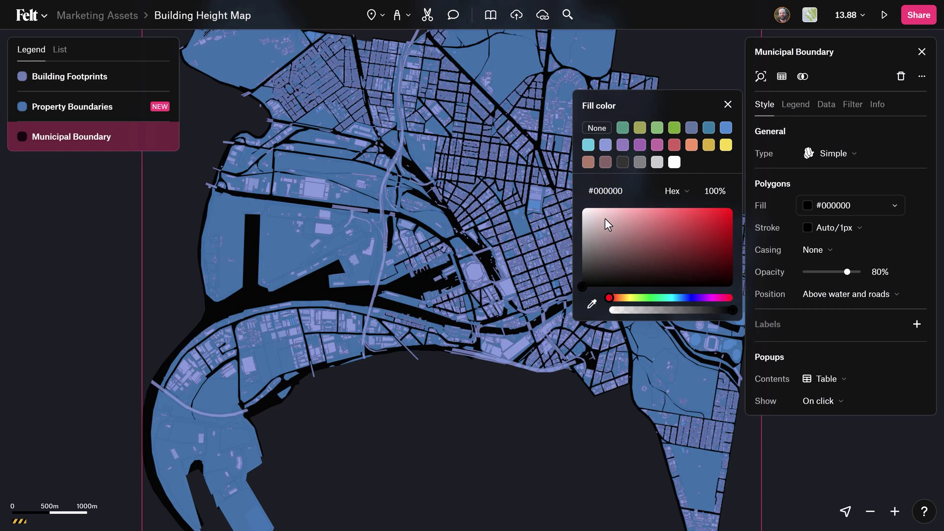
left_click(728, 104)
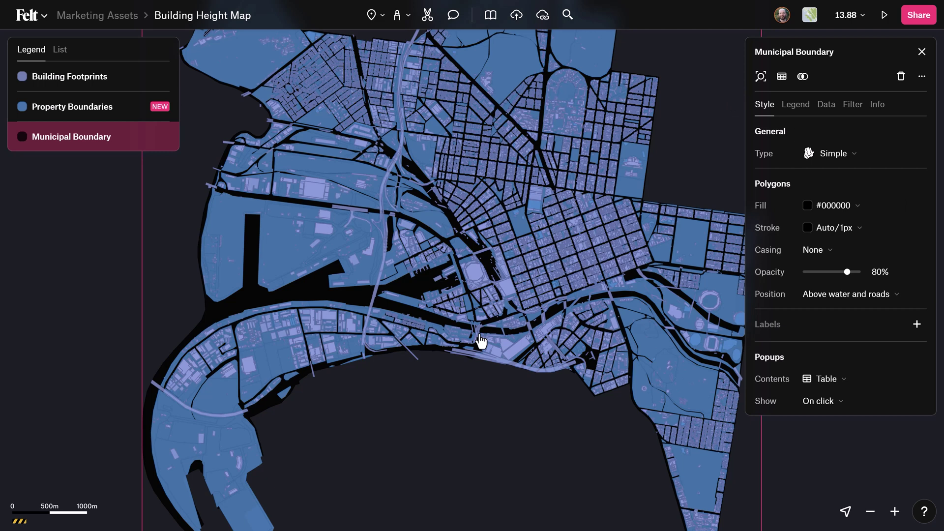
- Set the Property Boundaries layer's polygon fill to #111111 and inspect its contrast with the municipal boundary
scroll(482, 340, "down", 2)
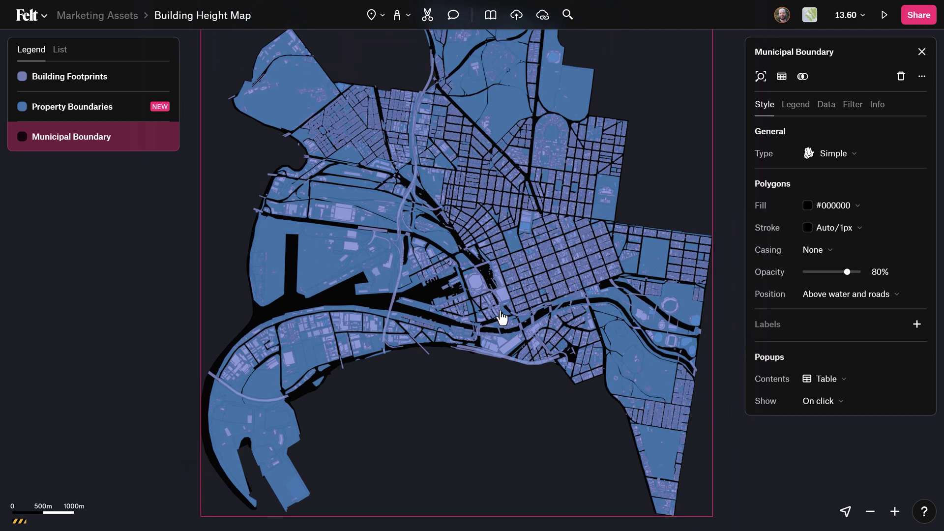
left_click(69, 108)
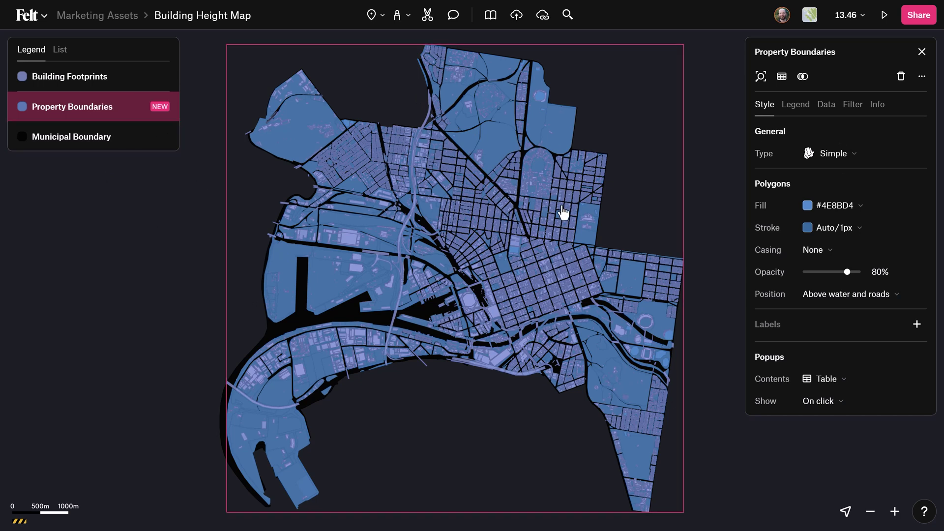
left_click(829, 215)
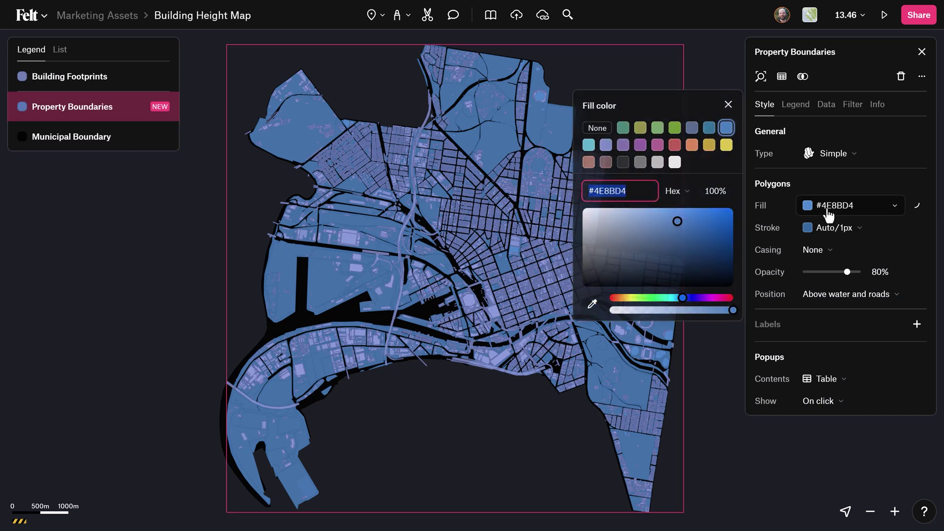
type("111111")
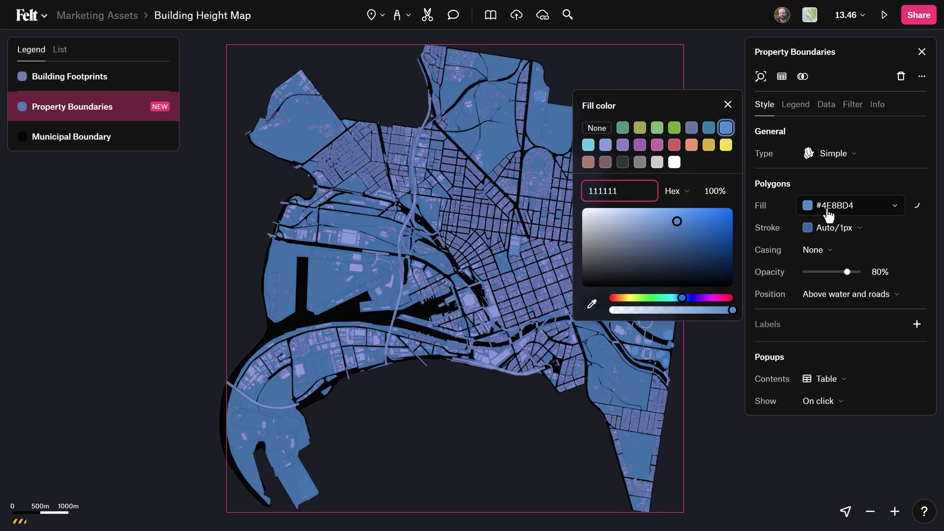
key("Return")
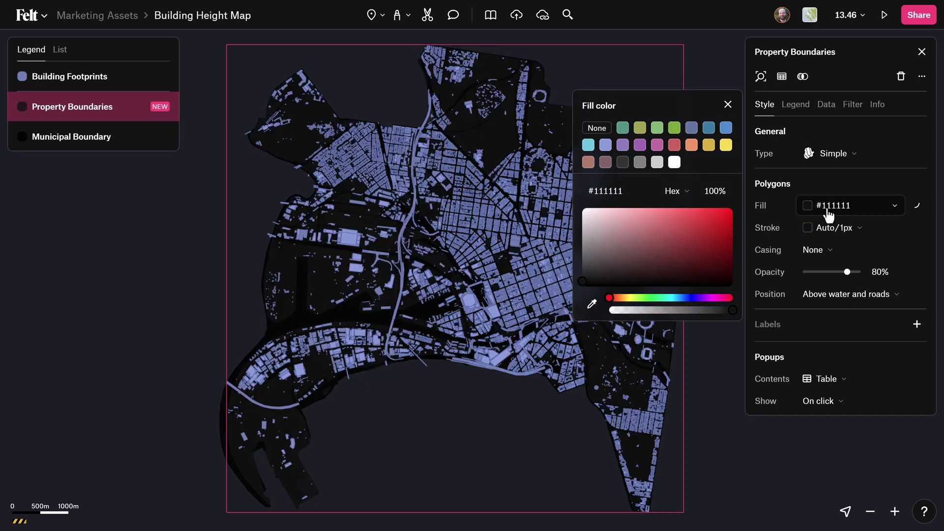
scroll(276, 287, "up", 5)
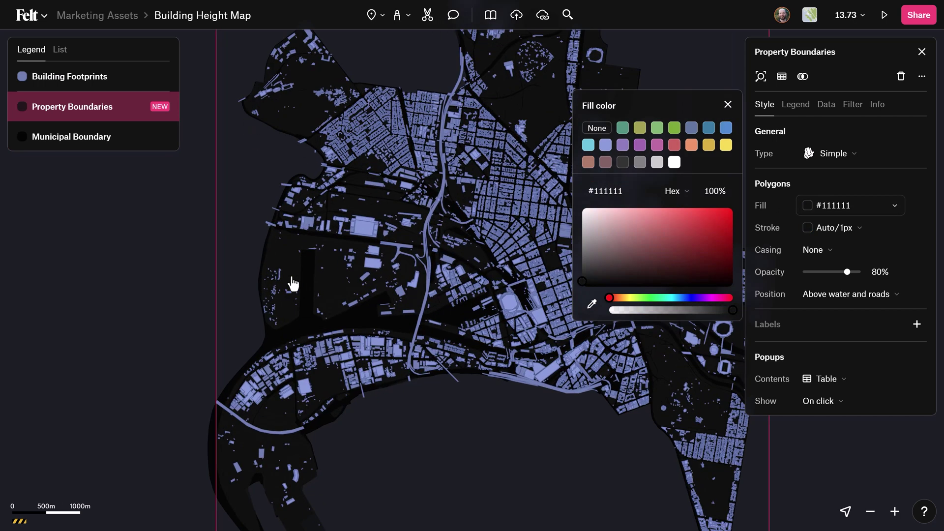
scroll(293, 284, "up", 8)
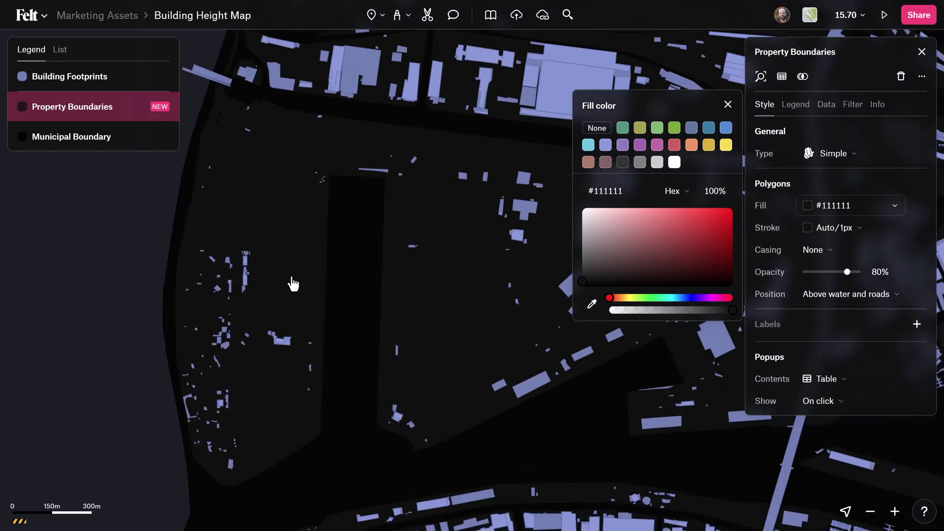
left_click(279, 436)
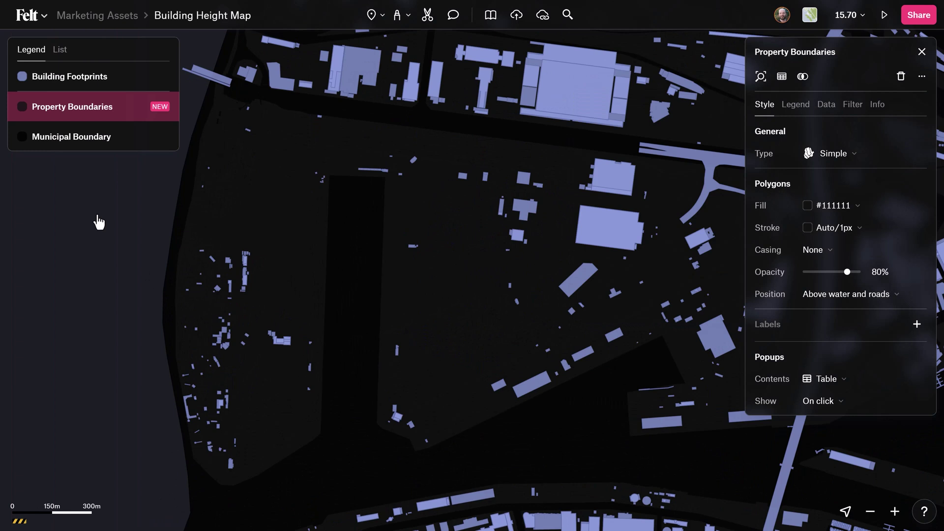
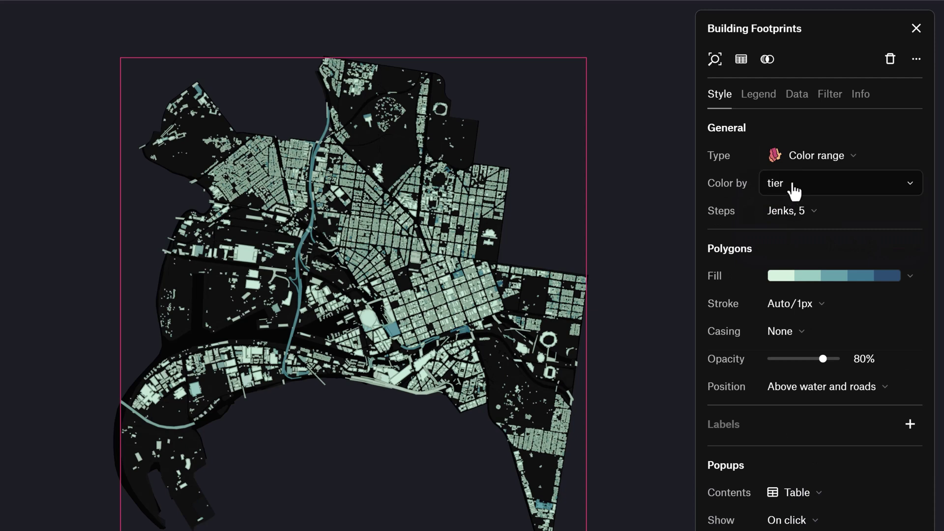
- Color the Building Footprints by structure_max_elevation and apply the yellow, orange, pink, purple and blue fill palette
left_click(793, 189)
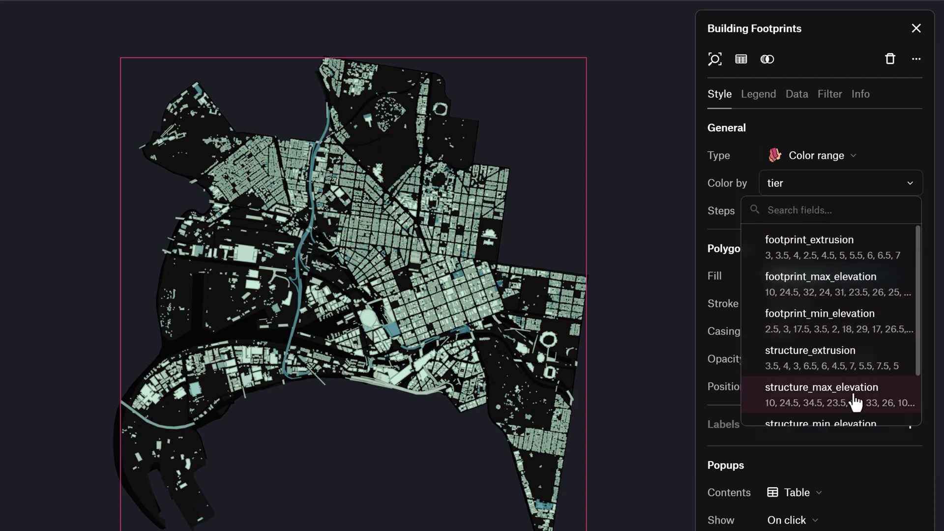
left_click(896, 406)
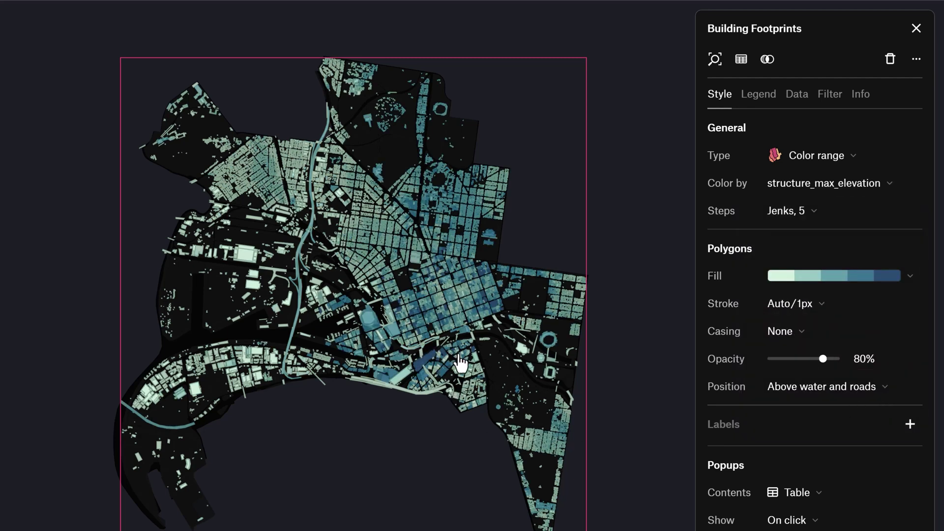
scroll(449, 360, "up", 3)
scroll(482, 291, "up", 3)
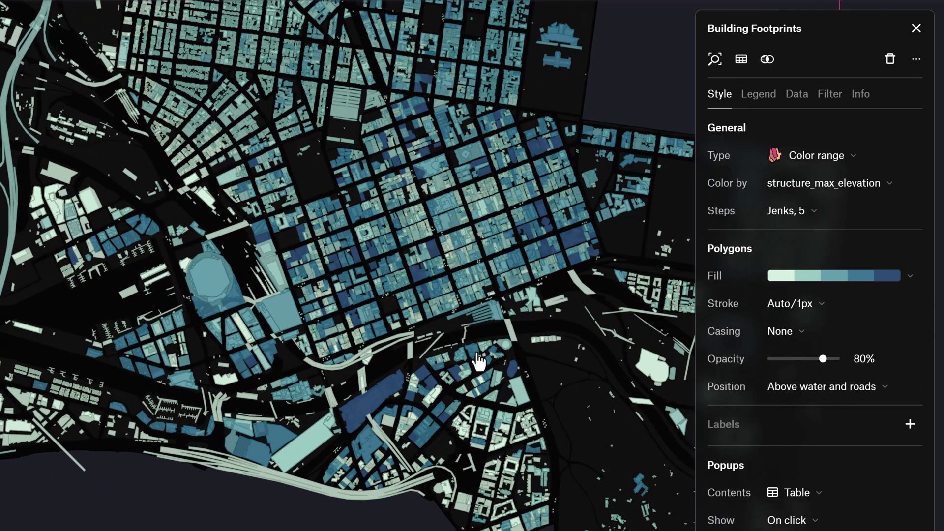
scroll(477, 367, "up", 2)
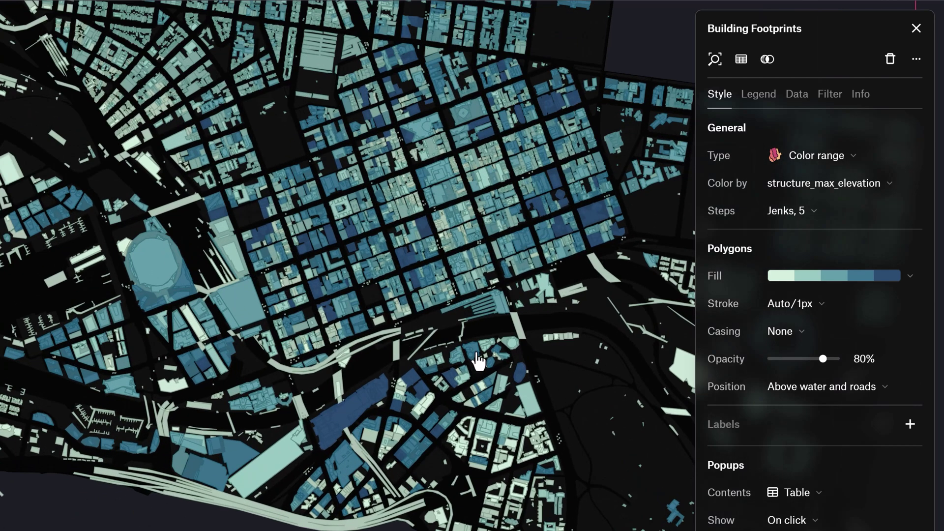
left_click(885, 287)
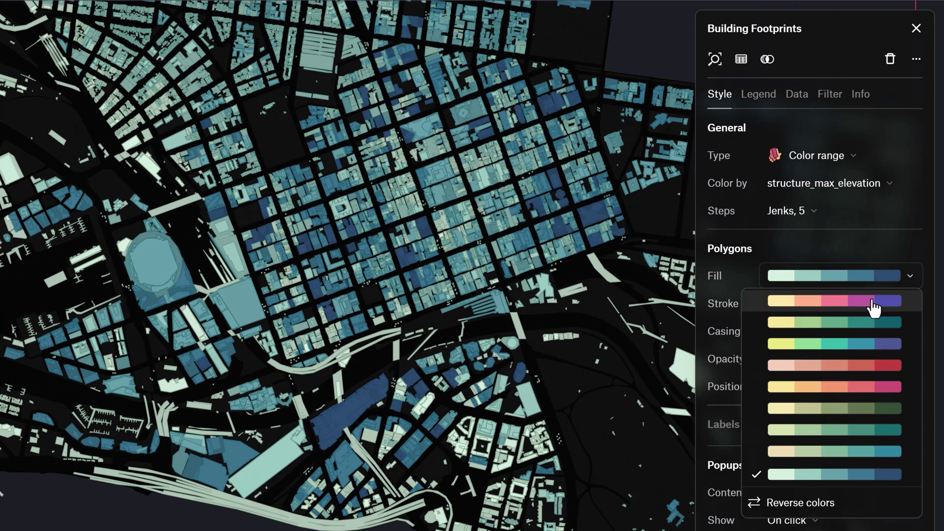
left_click(875, 308)
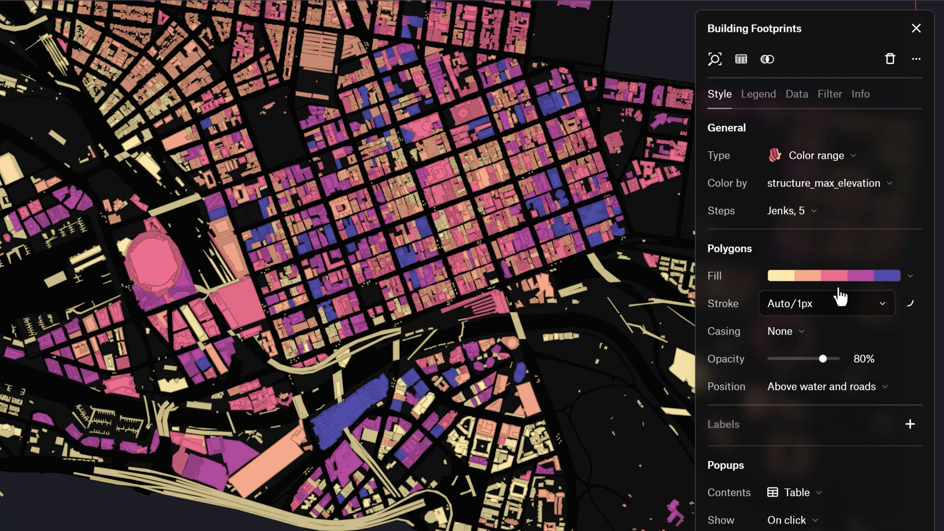
- Try the Quantiles and Equal intervals methods for the Building Footprints color steps, settling on Geometric intervals
left_click(800, 216)
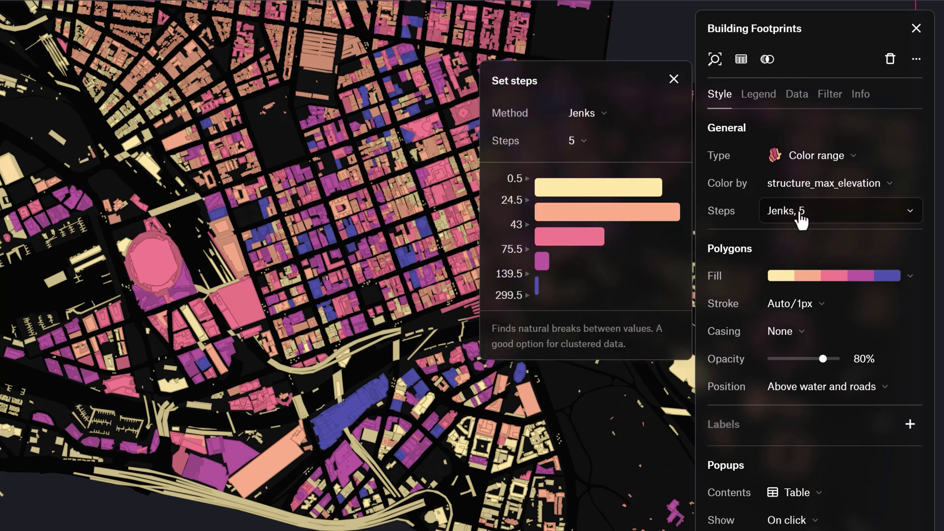
left_click(608, 123)
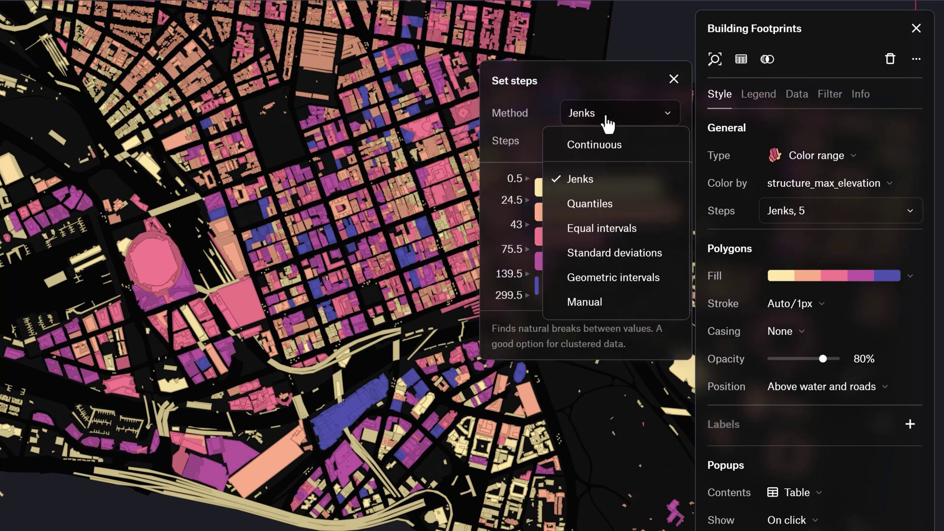
left_click(631, 212)
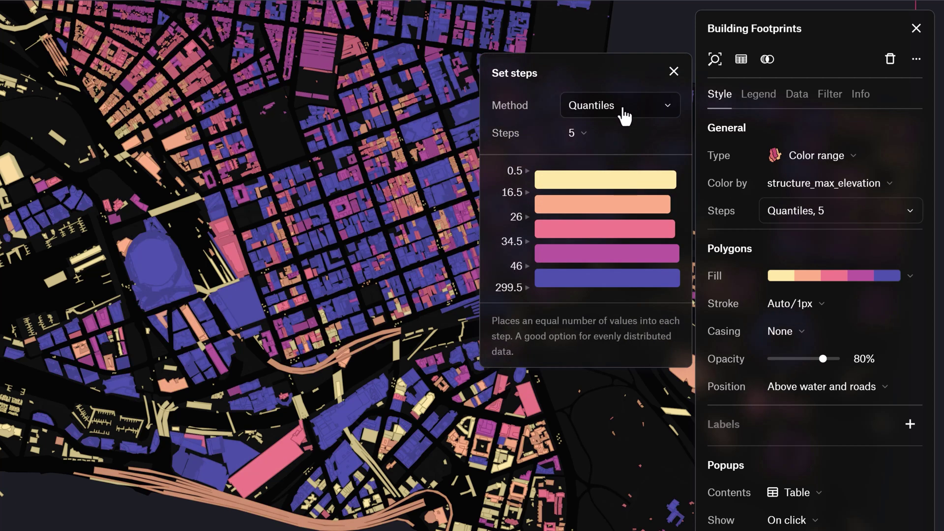
left_click(624, 116)
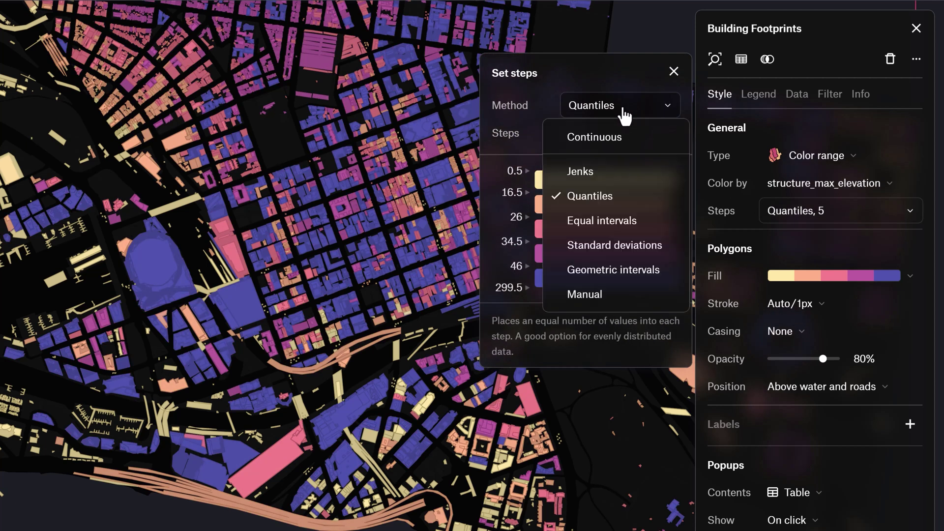
left_click(642, 222)
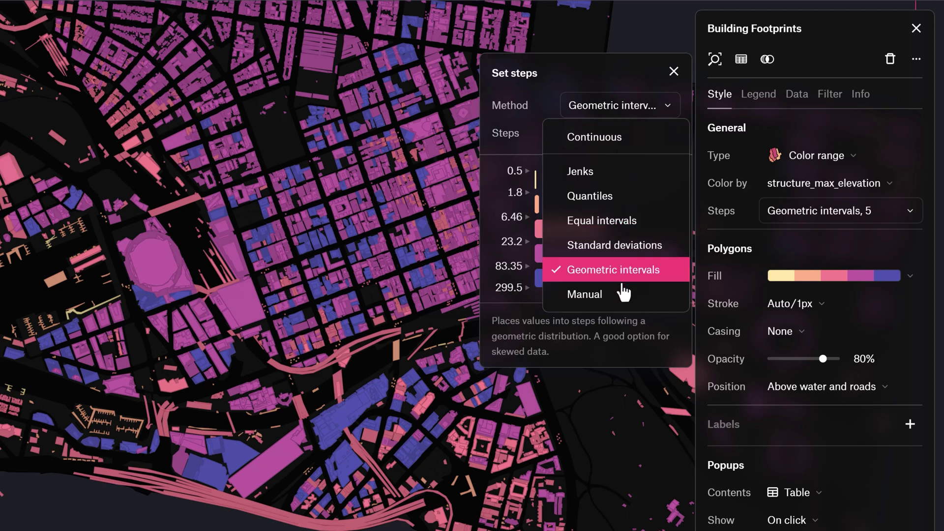
- Switch the Building Footprints classification method to Manual and set the number of steps to 8
left_click(625, 293)
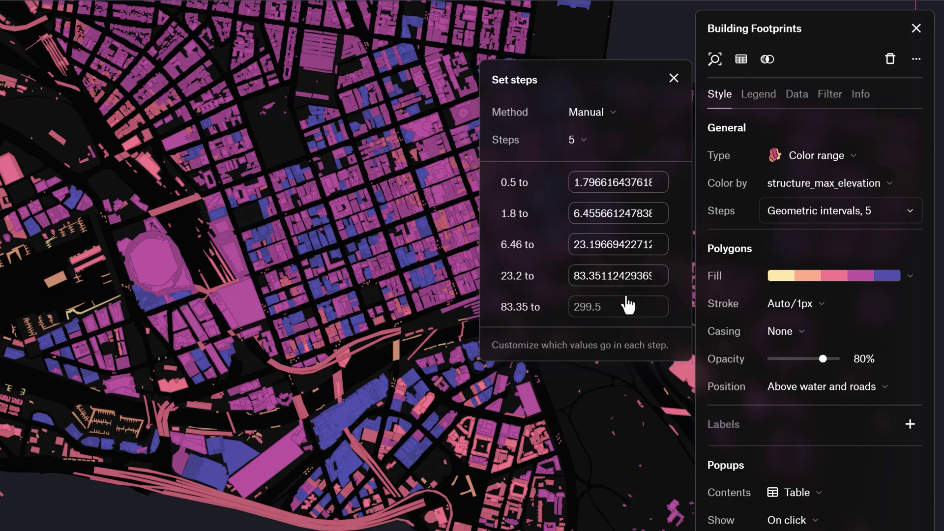
left_click(582, 144)
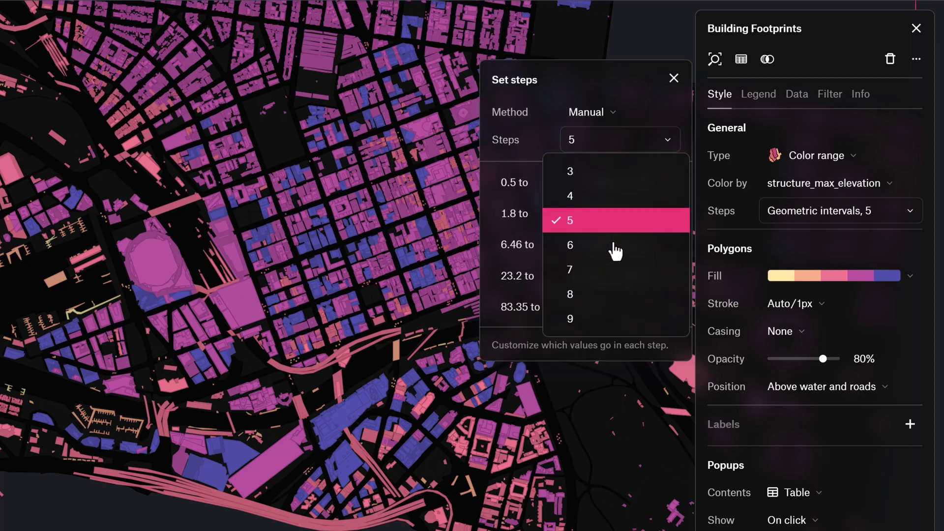
left_click(632, 301)
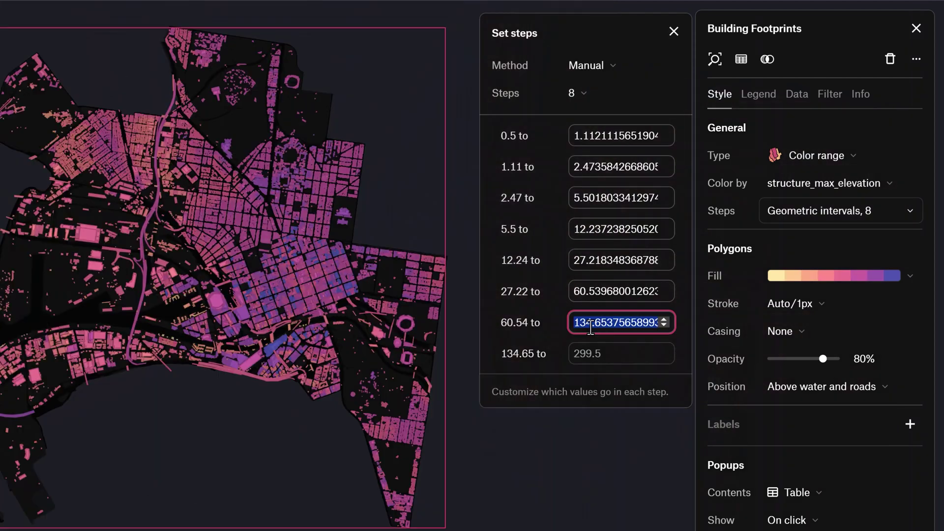
- Set the upper limits of the seventh, sixth and fifth Building Footprints color classes to 240, 190 and 145
type("240")
double_click(605, 293)
type("19")
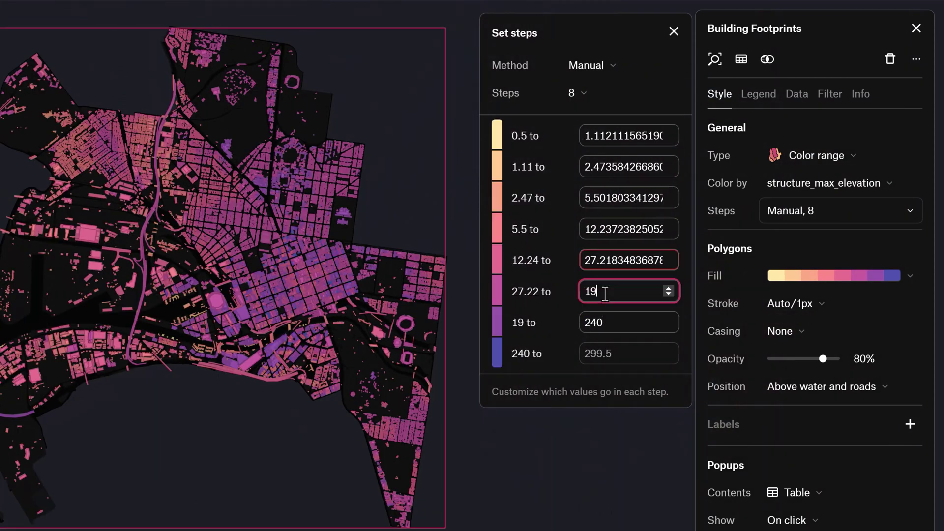
type("0")
double_click(659, 260)
type("145")
- Set the upper limits of the four lowest color classes to 60, 30, 15 and 5, and close the step settings
left_click(638, 229)
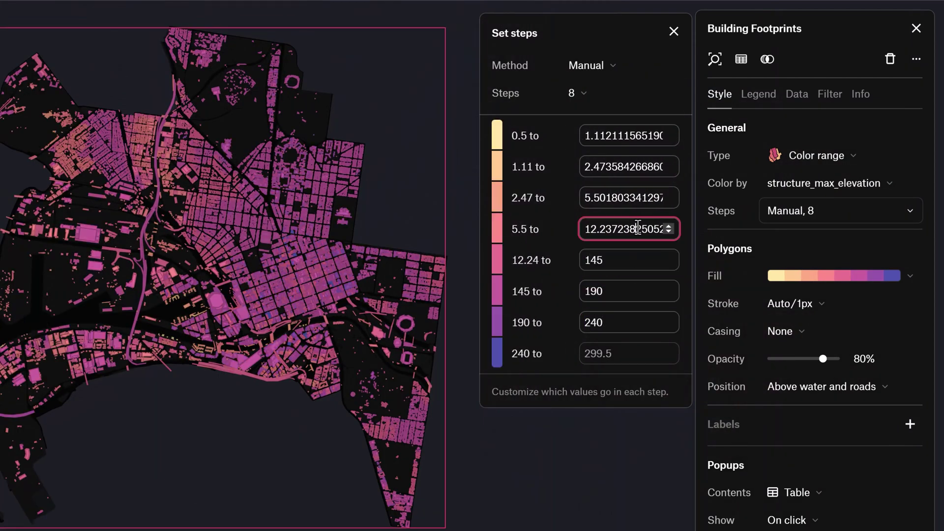
double_click(638, 228)
type("60")
double_click(617, 198)
type("3")
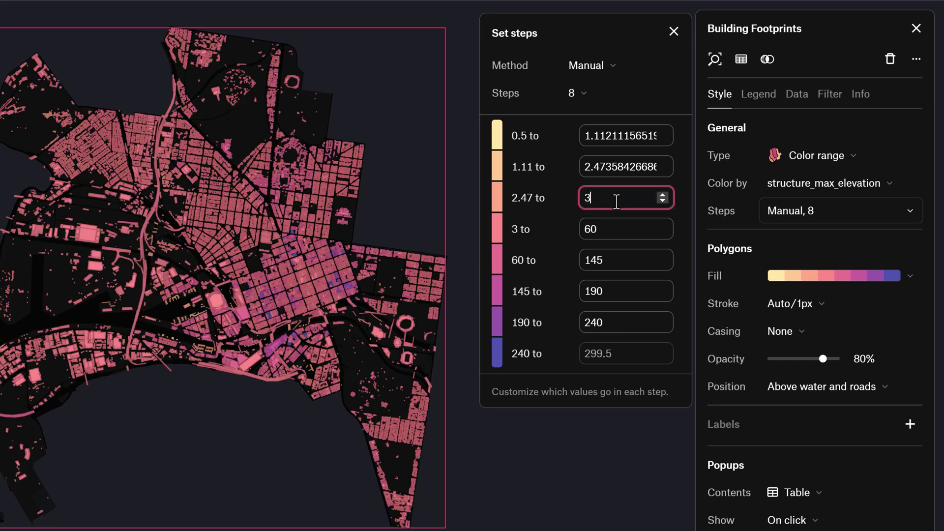
type("0")
double_click(624, 167)
type("15")
double_click(631, 136)
type("5")
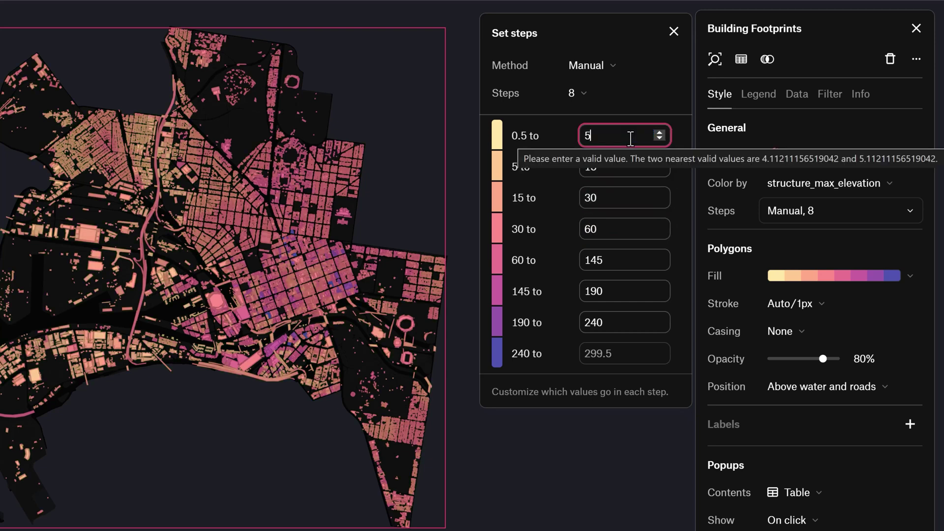
left_click(562, 34)
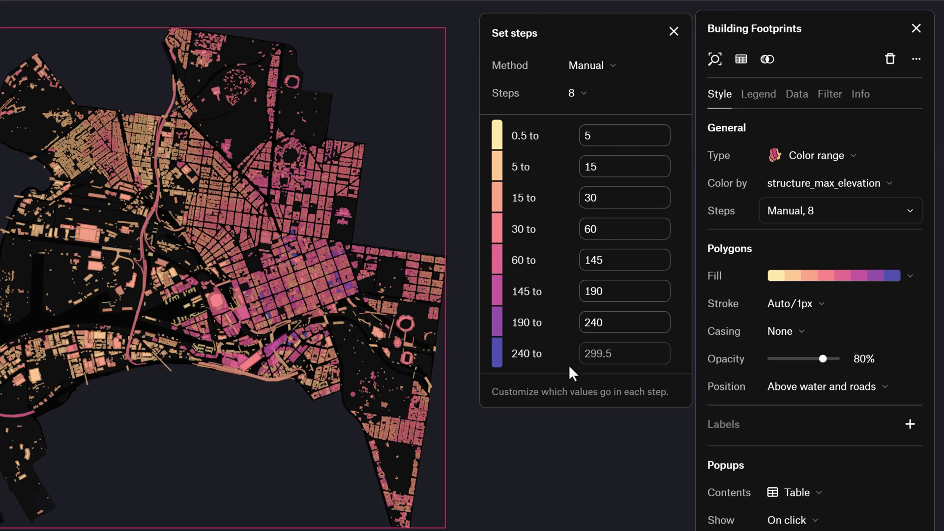
left_click(674, 31)
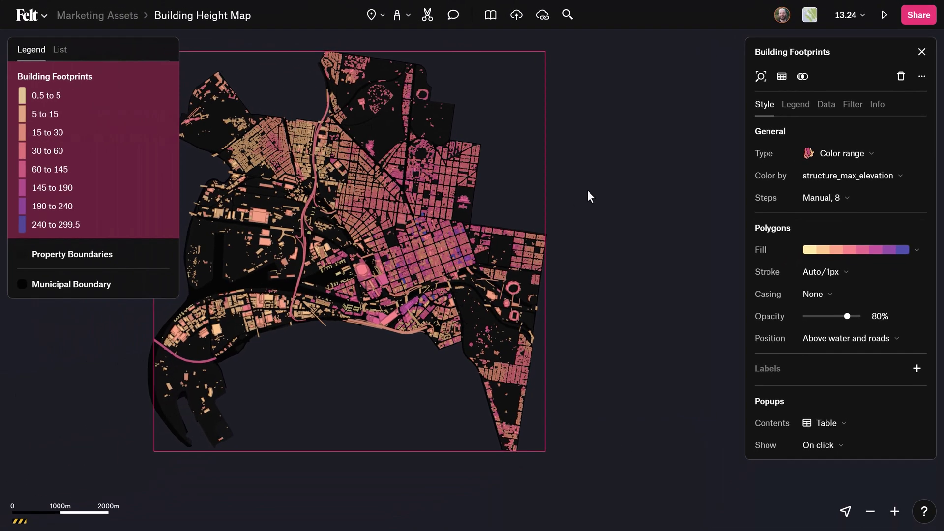
- Open the Building Footprints layer's source code for editing and find the color list in its style section
left_click(41, 83)
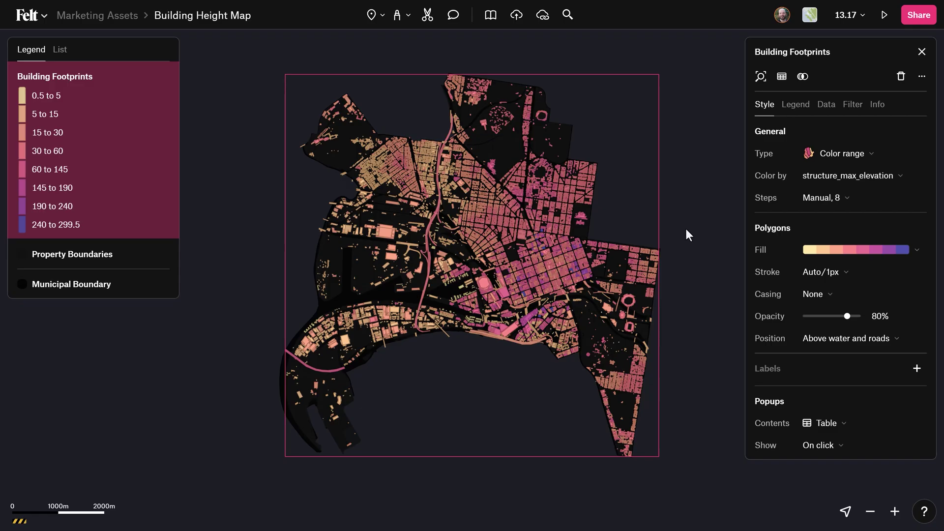
left_click(922, 76)
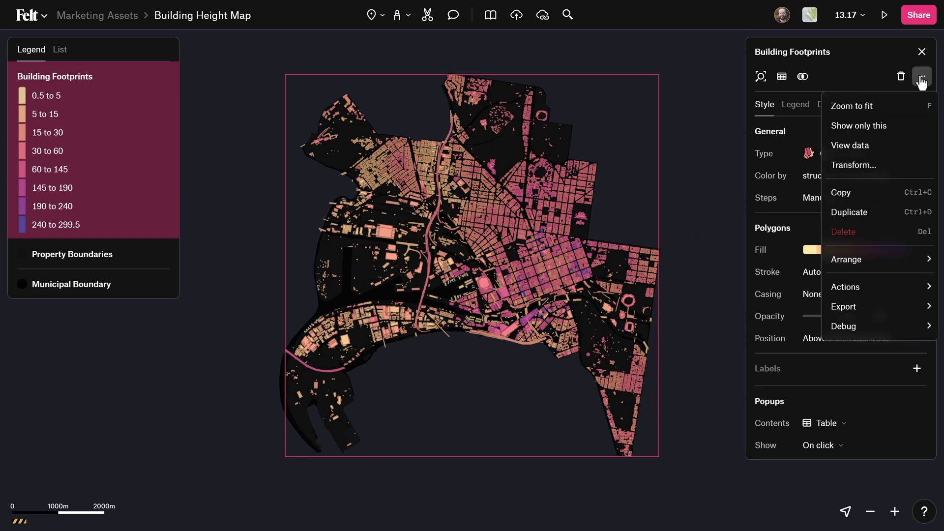
mouse_move(893, 282)
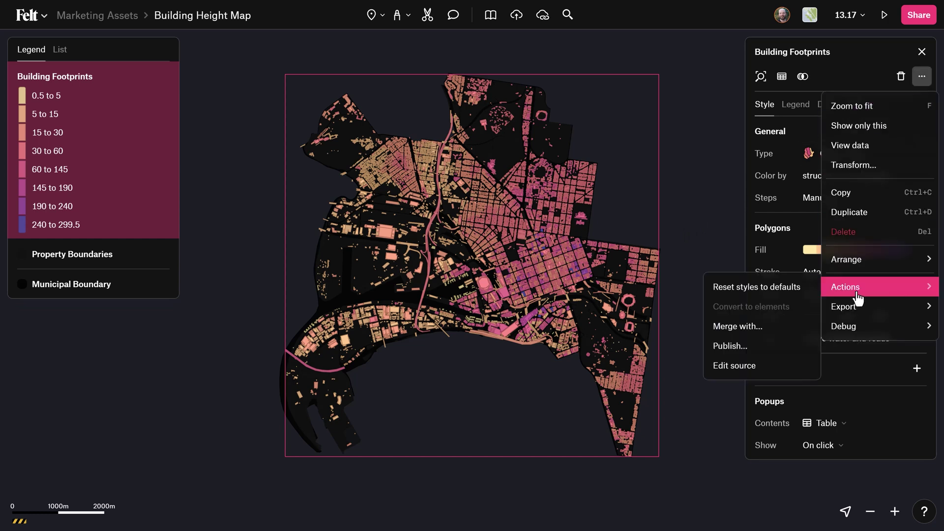
left_click(790, 366)
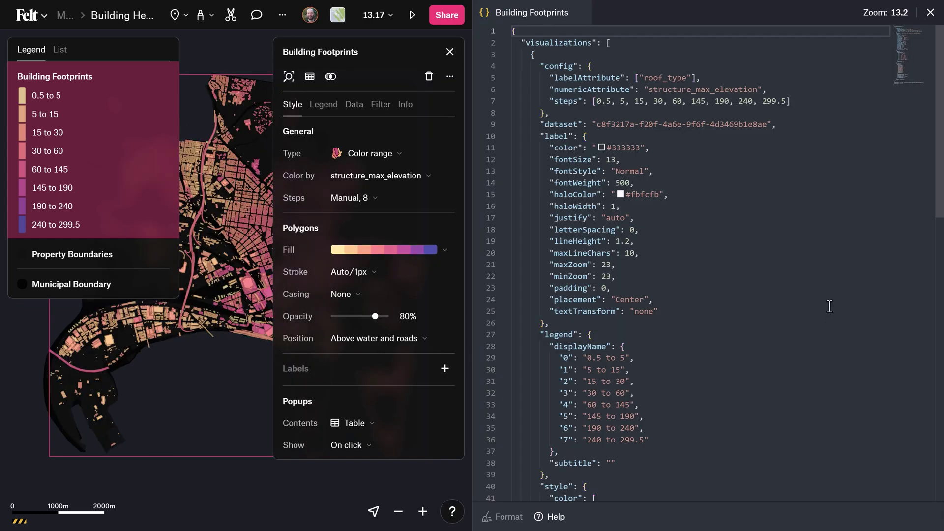
scroll(830, 306, "down", 2)
scroll(830, 310, "down", 2)
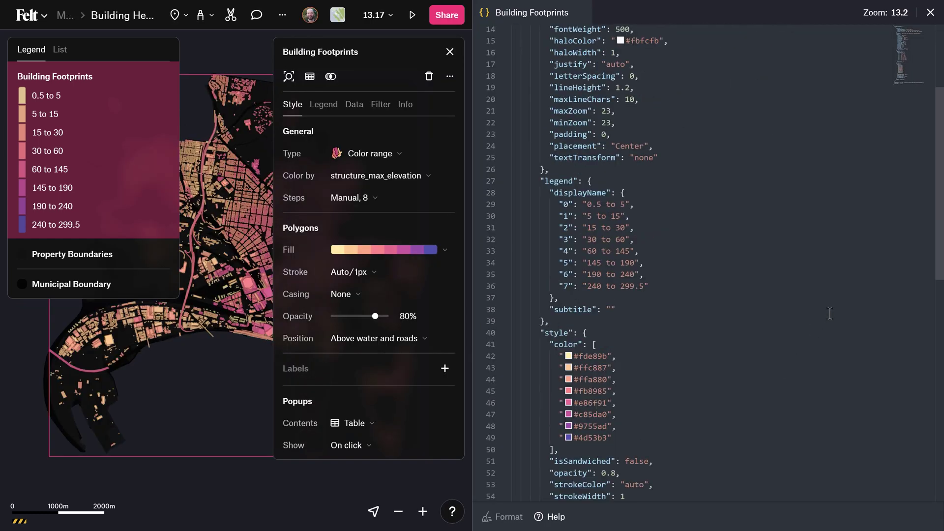
scroll(830, 314, "down", 2)
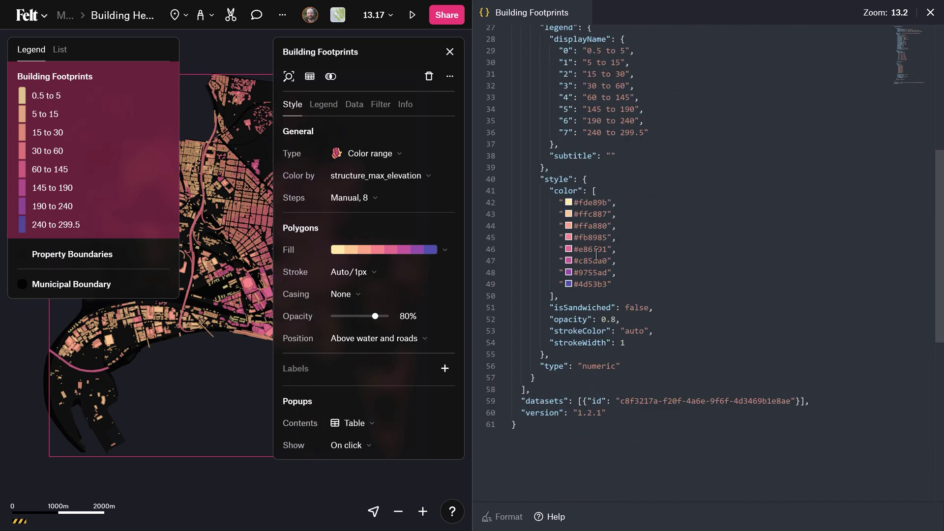
- Try #1a1713 as the second color in the Building Footprints style code
left_click(569, 216)
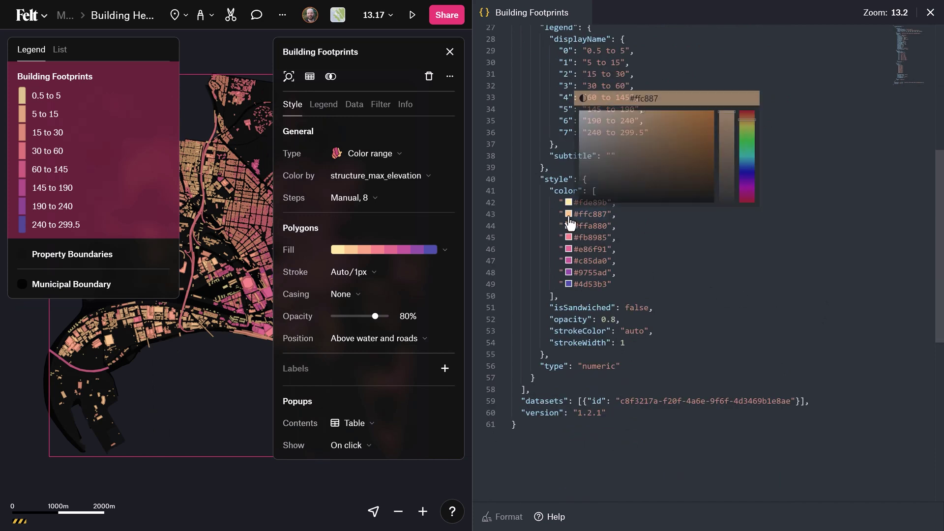
left_click(615, 194)
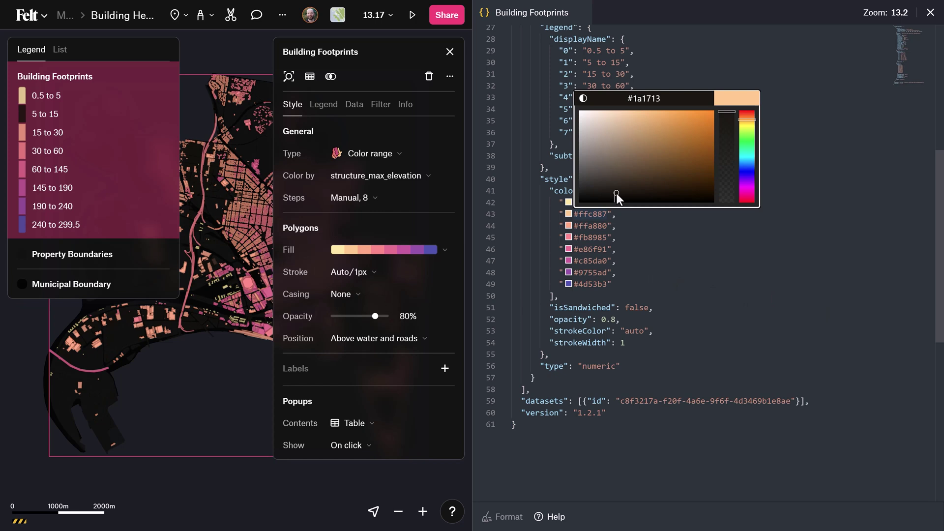
left_click(663, 231)
- Replace the color list with the sticky note's eight colors, #1c3475, #225EA8, #1D91C0, #41B6C4, #7FCDBB, #c7e9b4, #fde6a2 and #fd80ac, and close the code editor
key("alt+Tab")
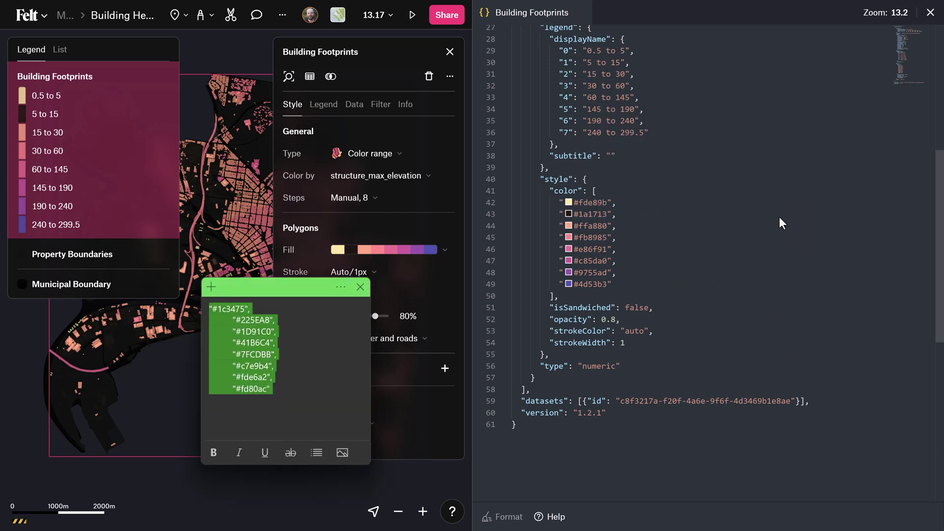
left_click(219, 401)
left_click_drag(279, 391, 195, 300)
key("ctrl+c")
left_click(562, 202)
left_click(614, 284, "shift")
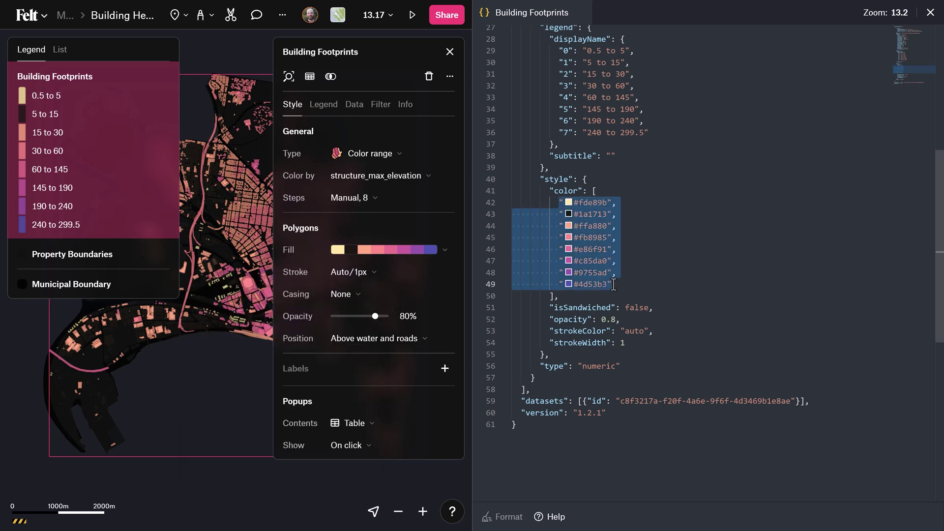
key("ctrl+v")
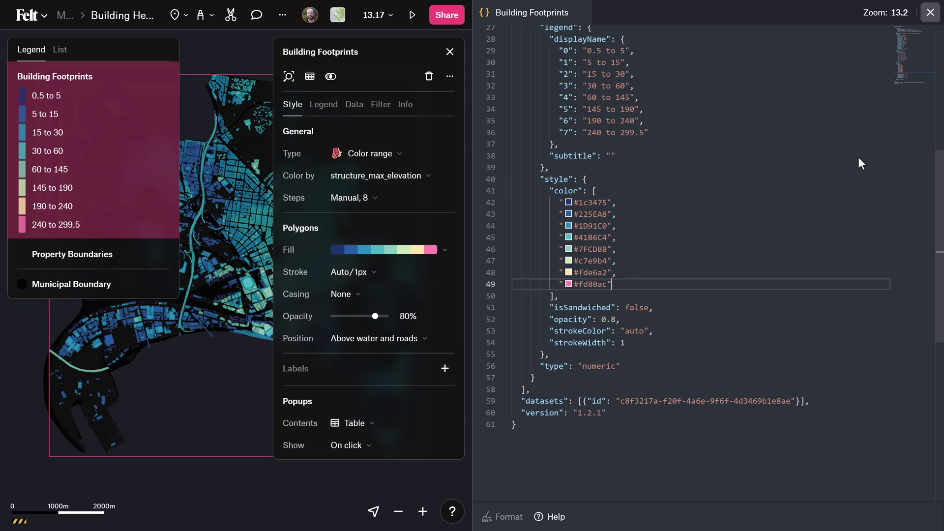
left_click(931, 12)
left_click(697, 189)
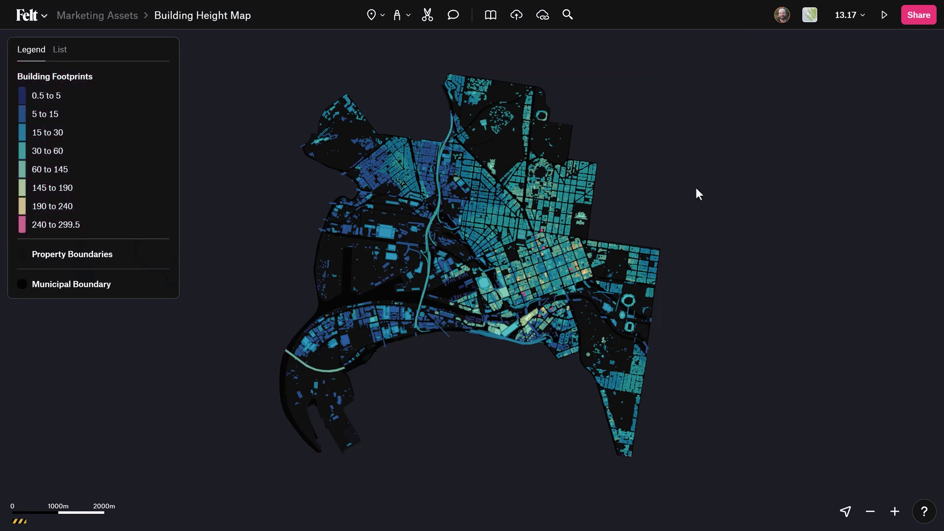
- Check the building outlines in the city center and set the Building Footprints stroke width to 0.3 px
scroll(570, 291, "up", 5)
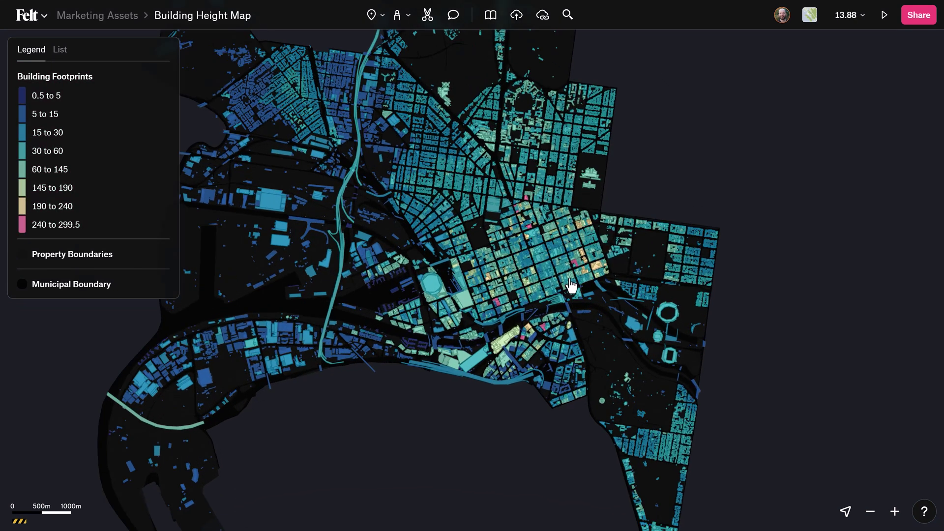
scroll(571, 286, "up", 4)
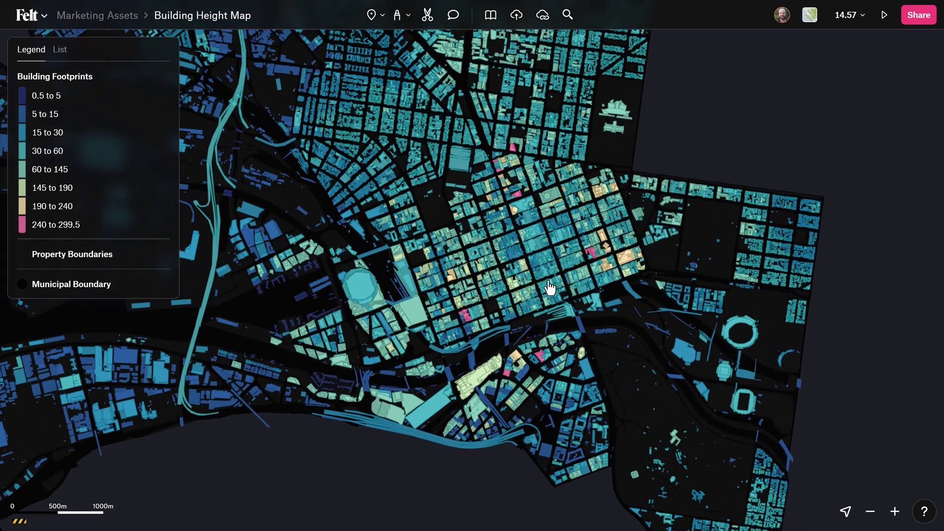
scroll(549, 289, "up", 3)
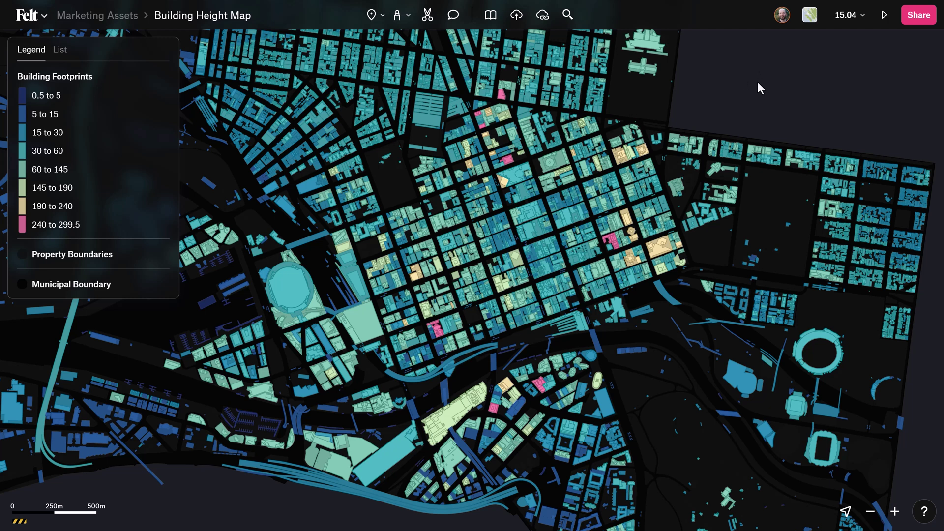
double_click(558, 255)
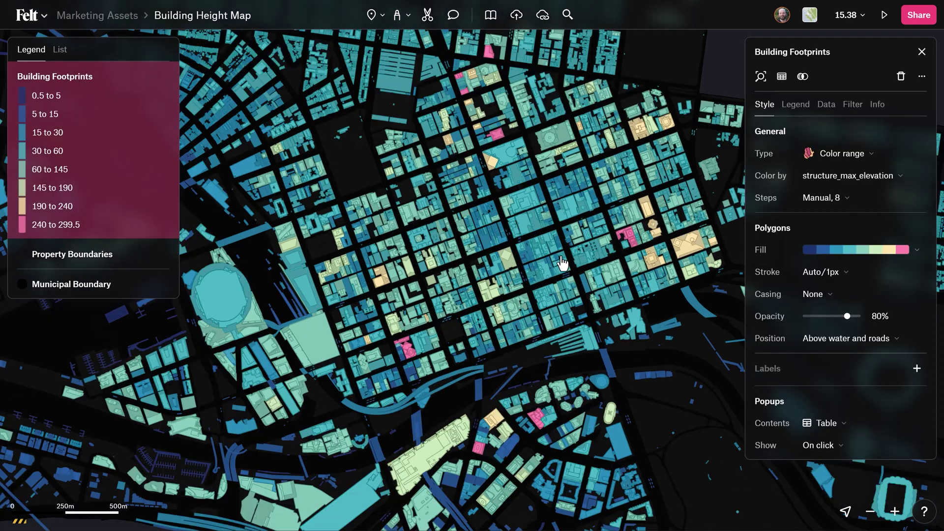
scroll(527, 256, "up", 2)
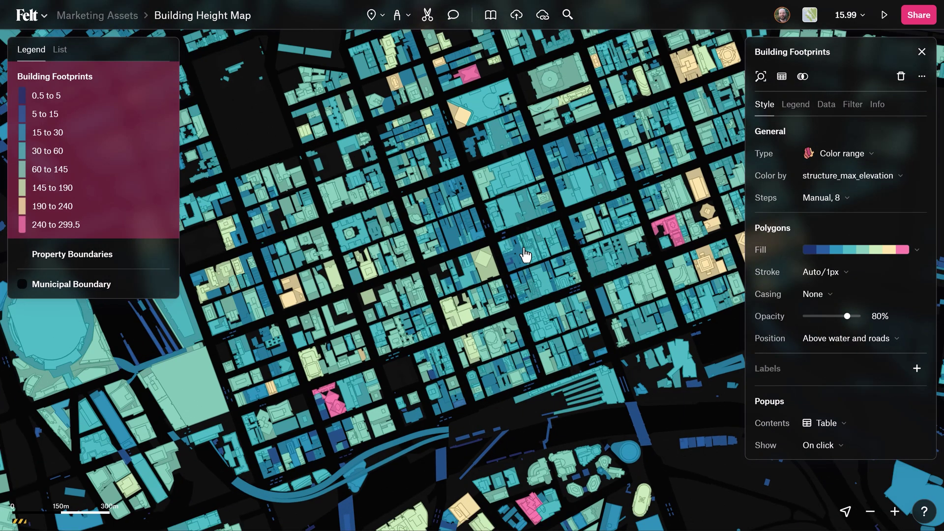
left_click(836, 275)
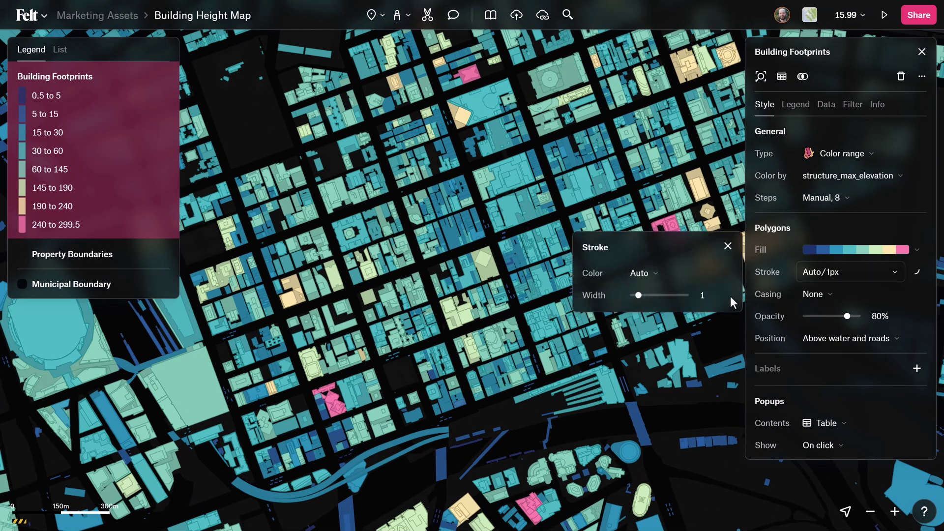
left_click(706, 297)
type(".3")
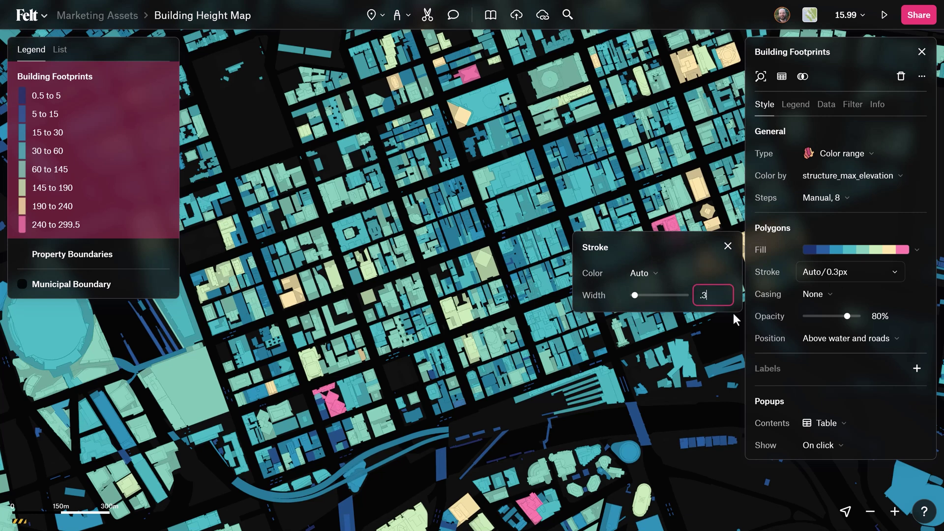
key("Return")
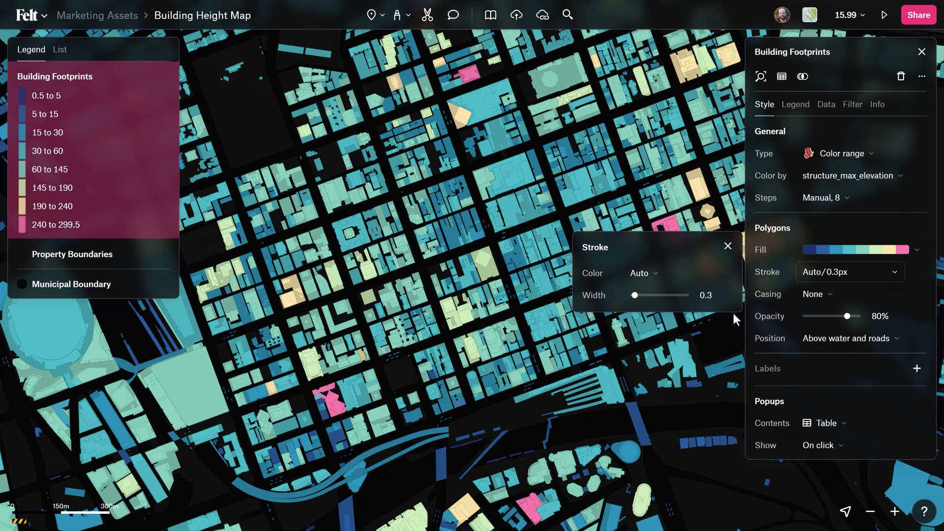
left_click(728, 245)
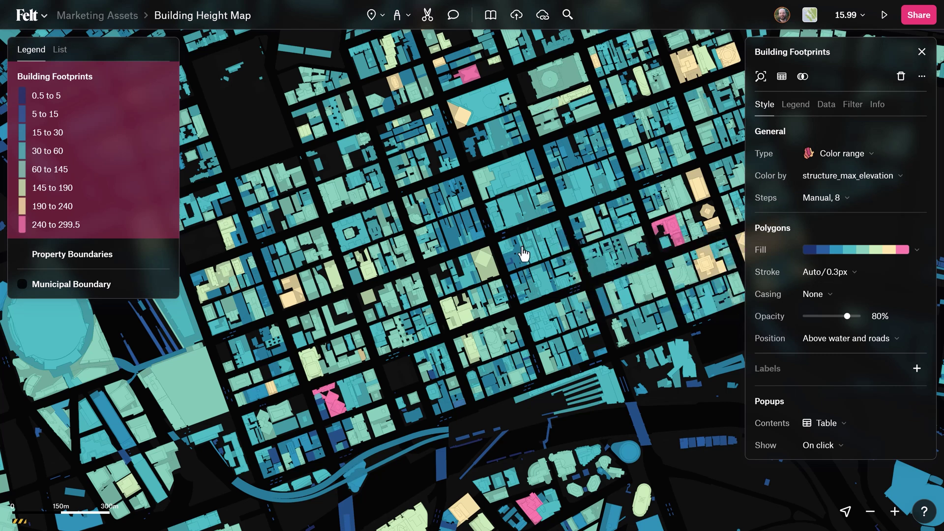
- Examine how the recolored building footprints and their outlines look across the whole municipality
scroll(509, 256, "down", 3)
scroll(509, 256, "down", 8)
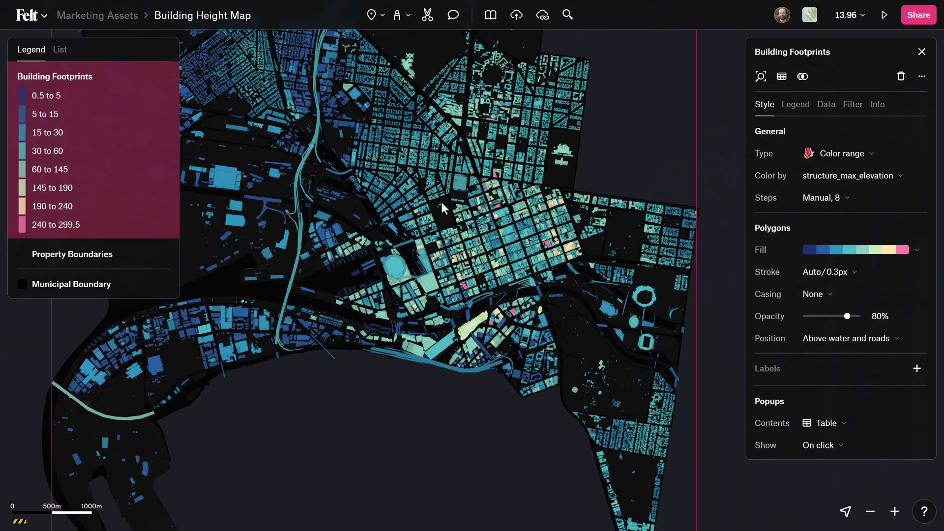
left_click_drag(442, 202, 489, 235)
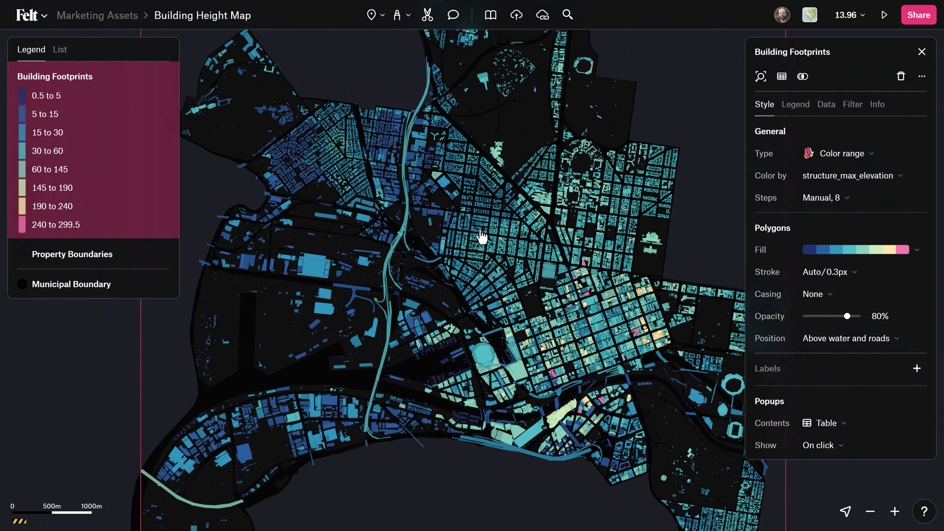
scroll(482, 236, "down", 3)
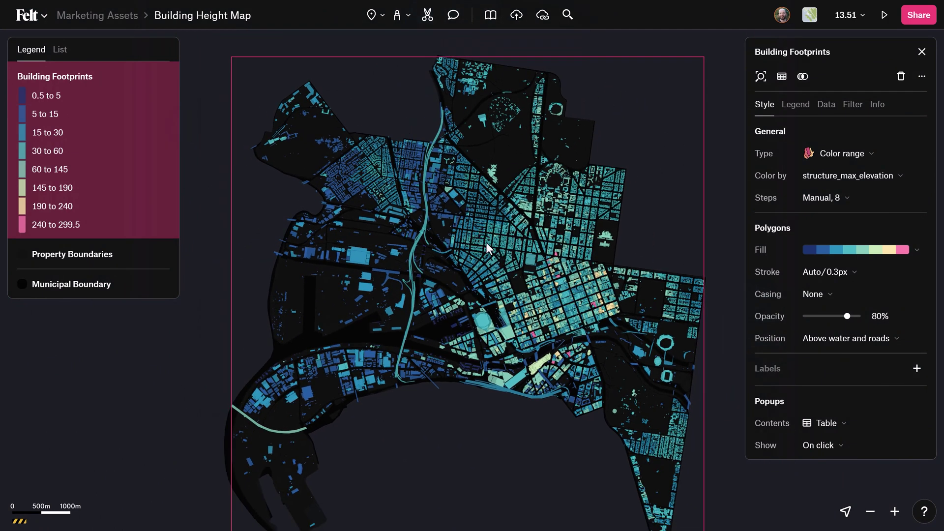
left_click_drag(486, 242, 461, 232)
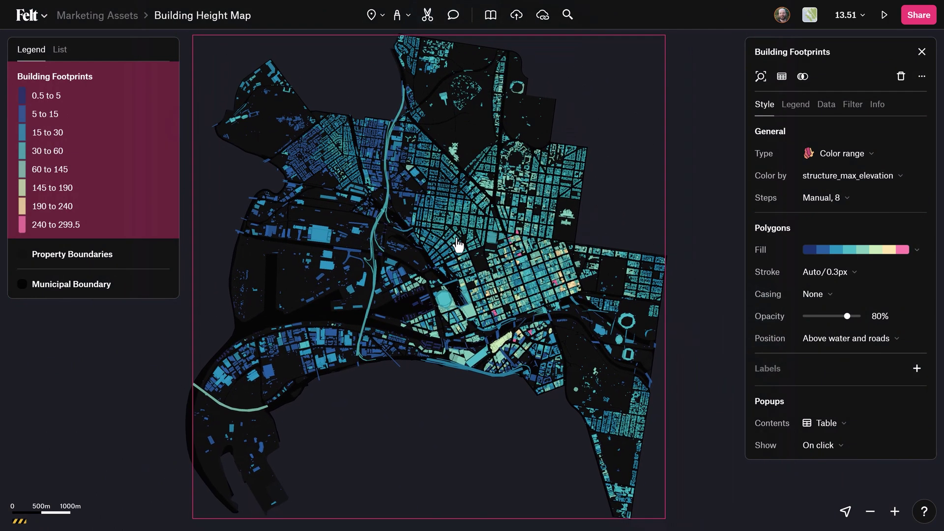